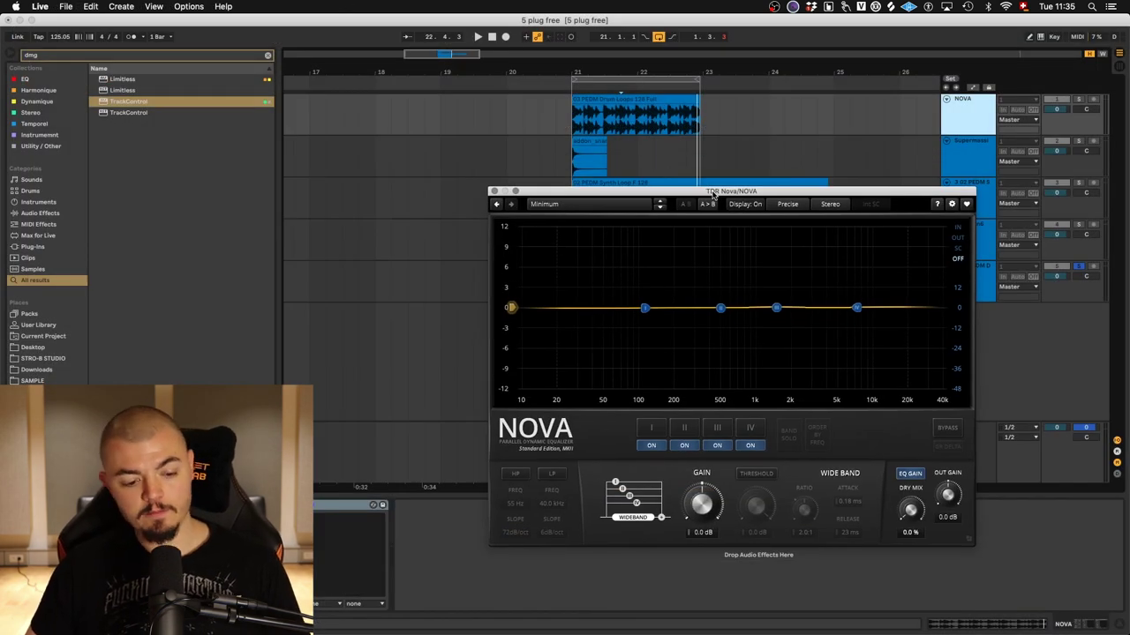
- Play the drum loop from bar 21 and reposition Nova's EQ bands, with band III at 1353 Hz and band IV at 5.1 kHz
click(573, 127)
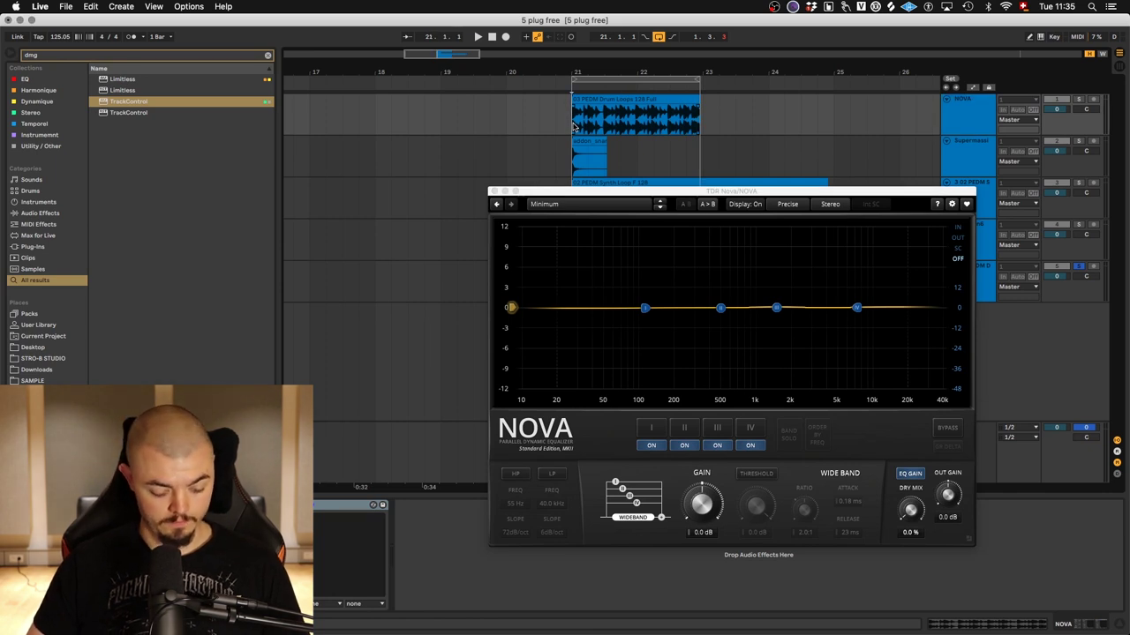
key(space)
drag(644, 307, 638, 330)
double_click(637, 328)
drag(856, 307, 771, 310)
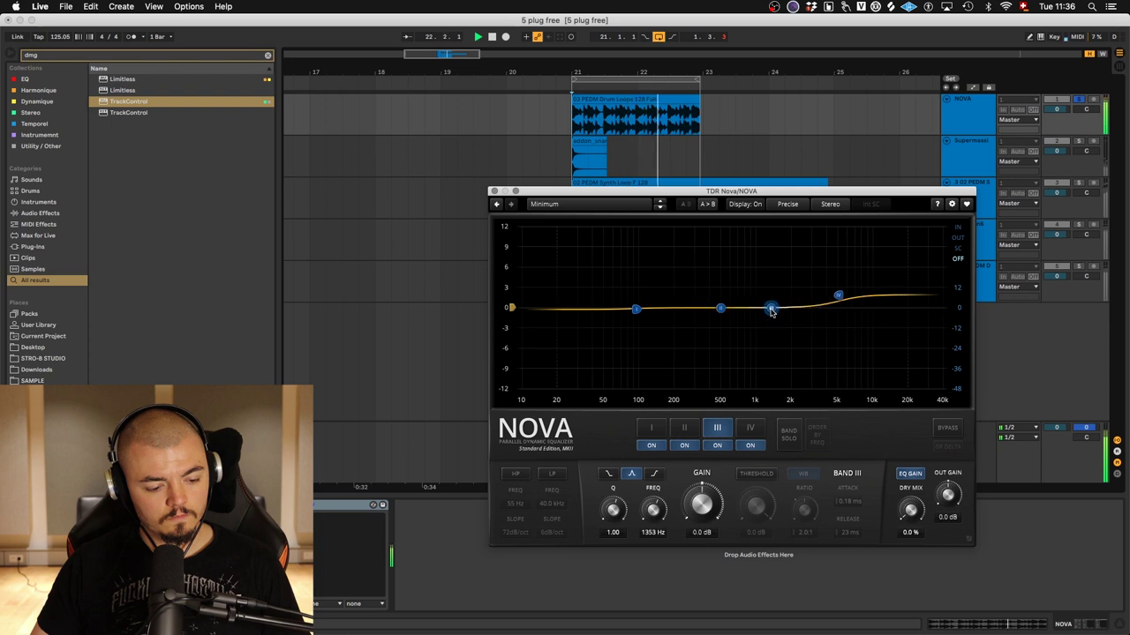
- Make band IV dynamic in Nova, with a gain of 0.7 dB, a threshold of -4.0 dB and a ratio of 1.7:1
click(837, 295)
drag(695, 501, 695, 506)
click(749, 475)
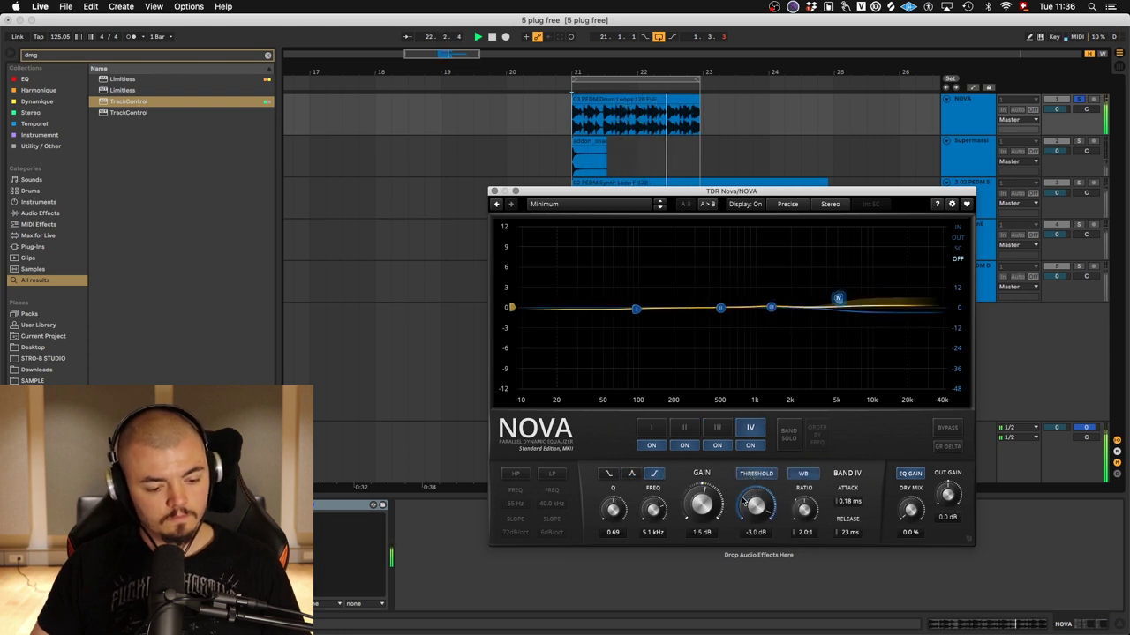
drag(697, 497, 697, 509)
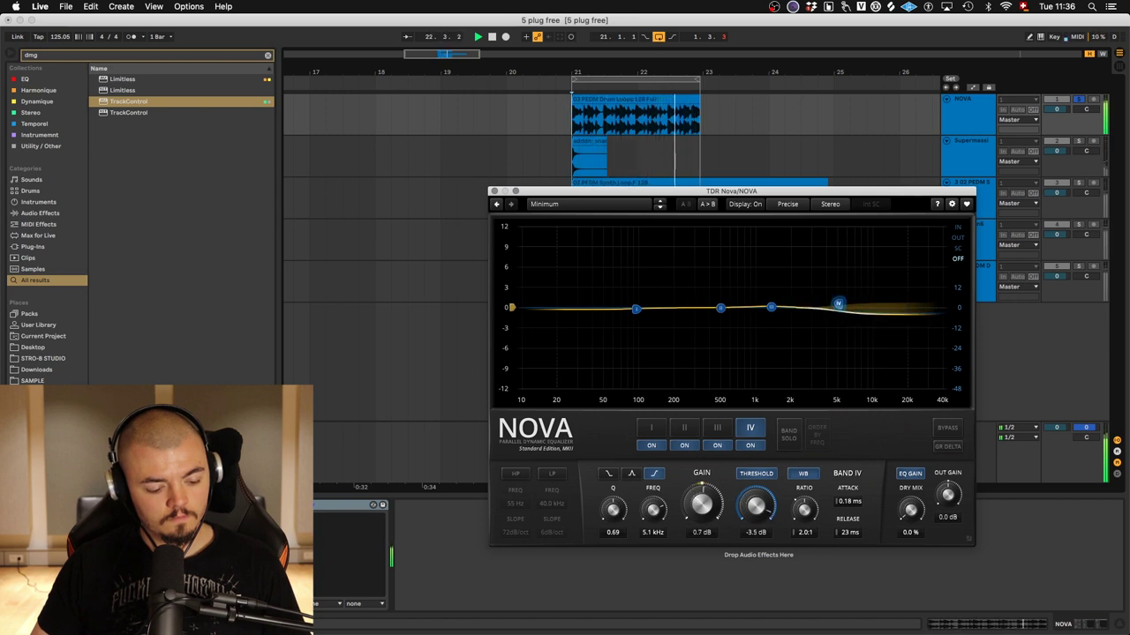
drag(803, 509, 803, 523)
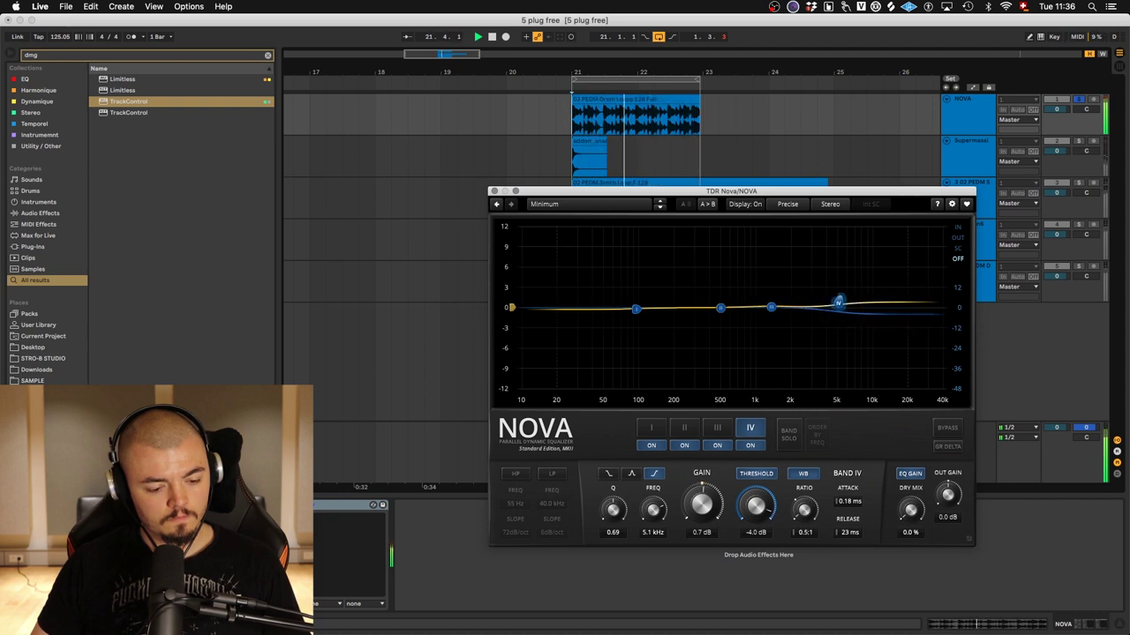
drag(803, 509, 803, 499)
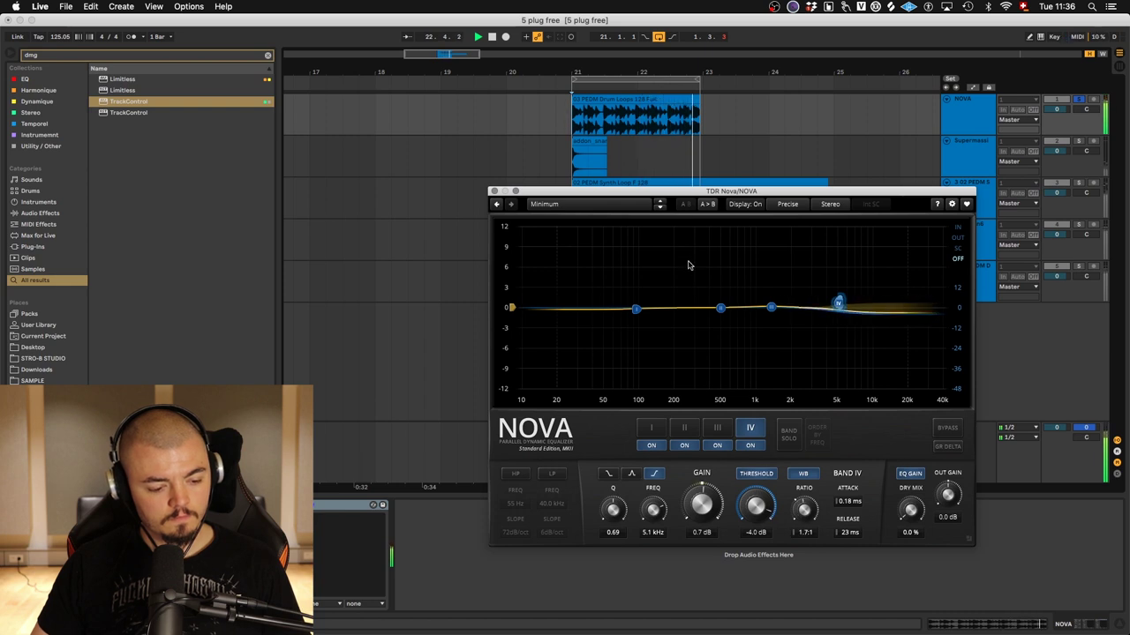
- Make band III dynamic with a threshold of -4.5 dB and place it at 2.8 kHz with 0.8 dB of gain
mouse_move(770, 307)
mouse_down()
mouse_move(769, 259)
mouse_move(771, 311)
mouse_up()
click(755, 474)
drag(755, 507, 705, 505)
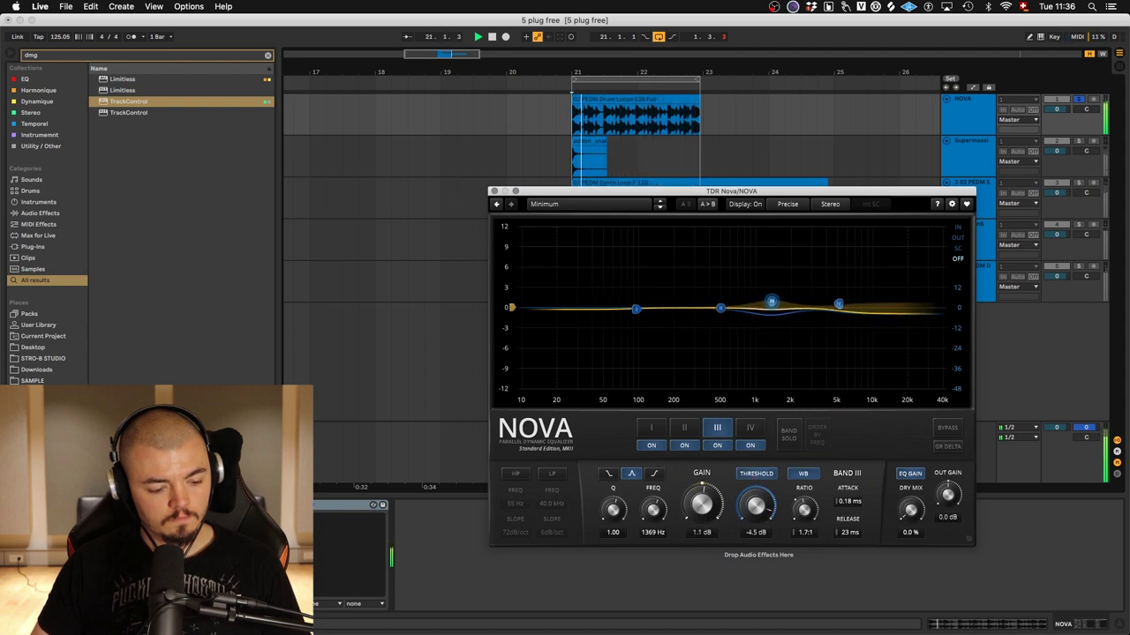
drag(771, 303, 807, 306)
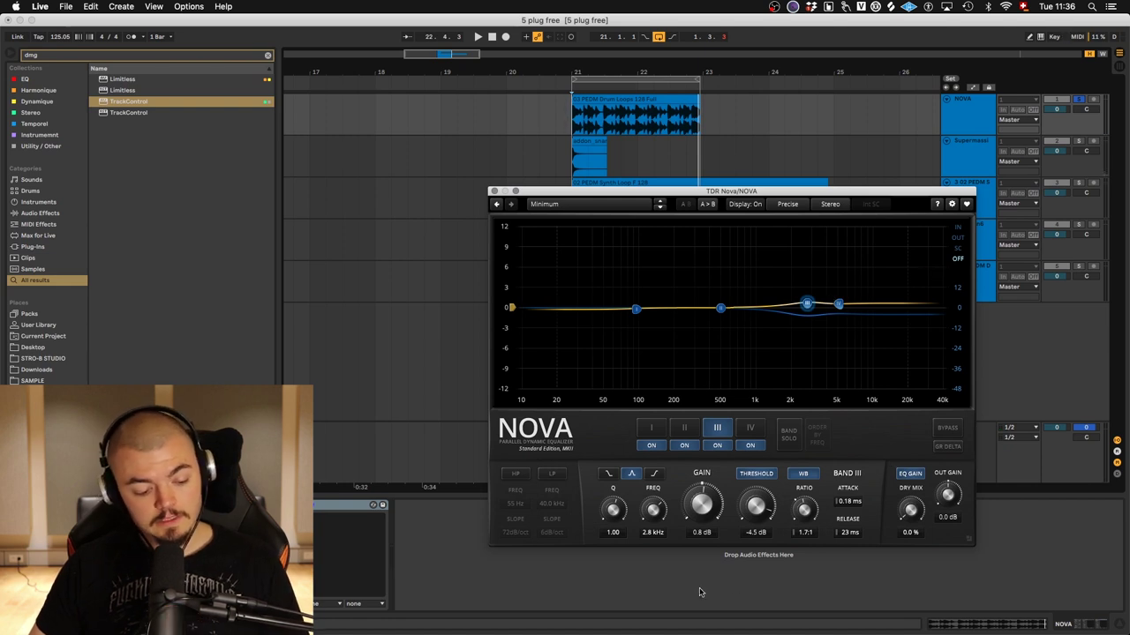
click(756, 475)
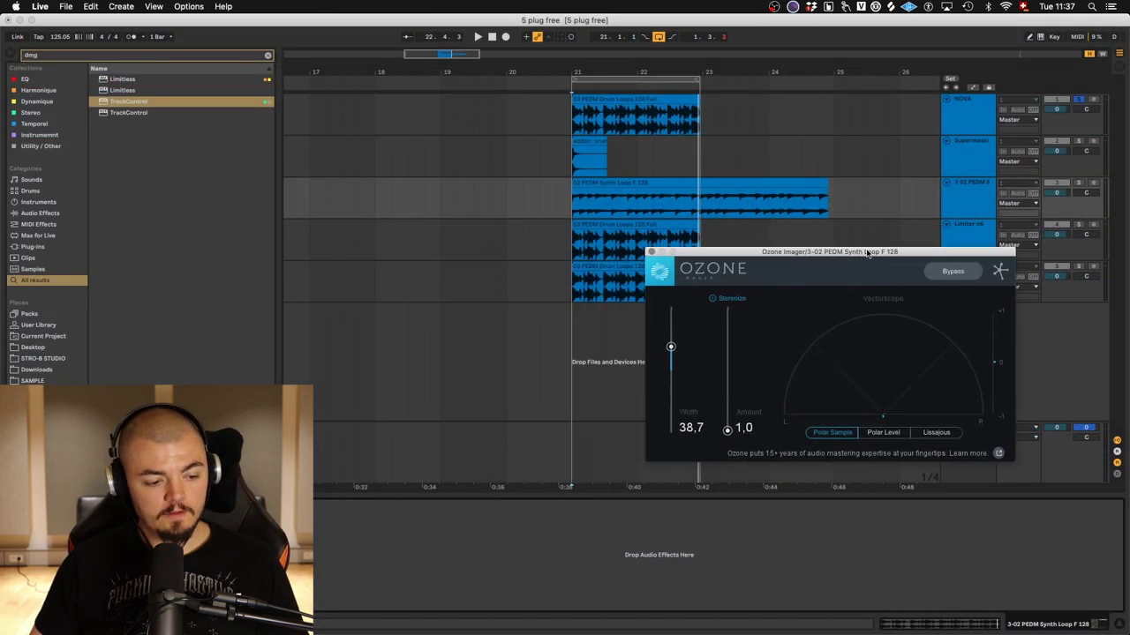
- Solo the synth loop track and narrow its Ozone Imager width to 15.1 while the loop plays
drag(868, 252, 805, 245)
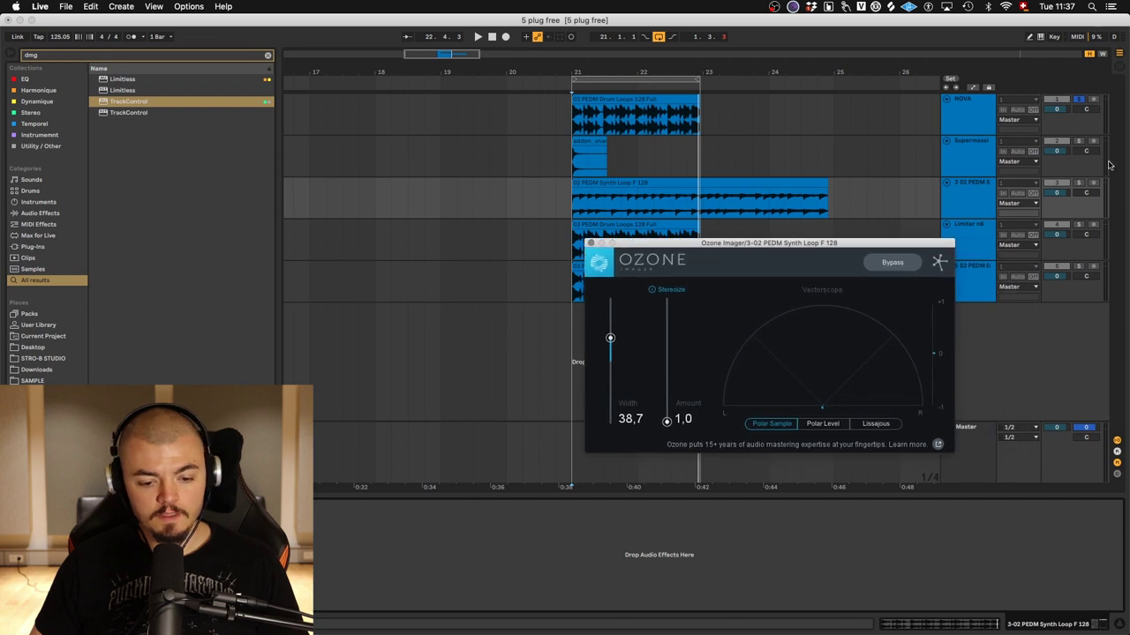
click(984, 193)
key(space)
mouse_move(608, 344)
mouse_down()
mouse_move(608, 311)
mouse_move(611, 426)
mouse_move(609, 313)
mouse_move(609, 353)
mouse_up()
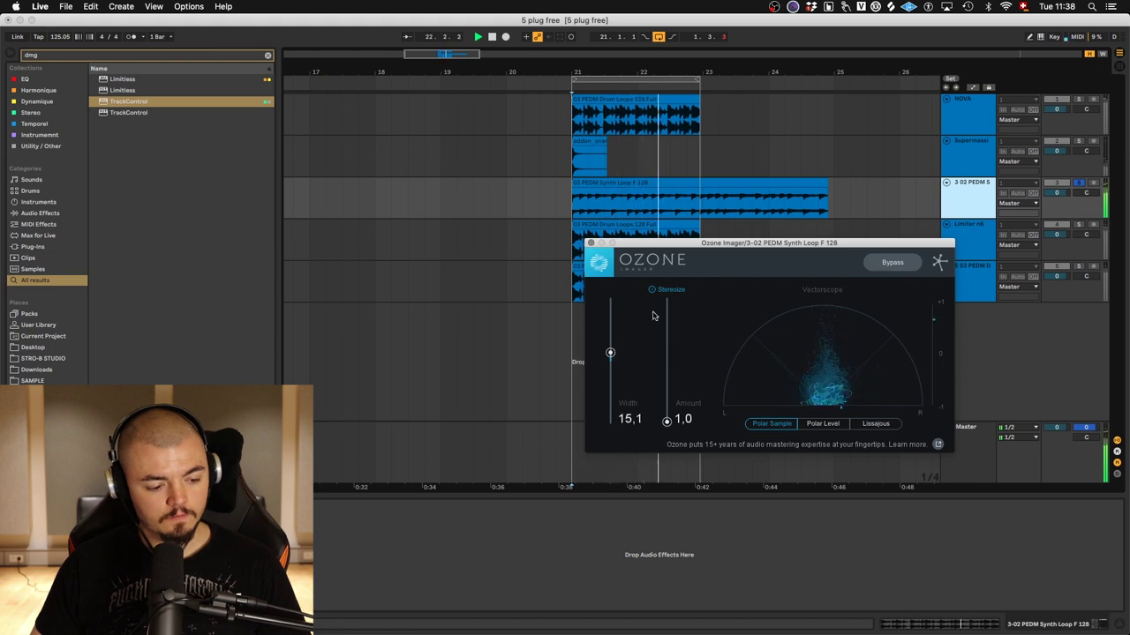
key(space)
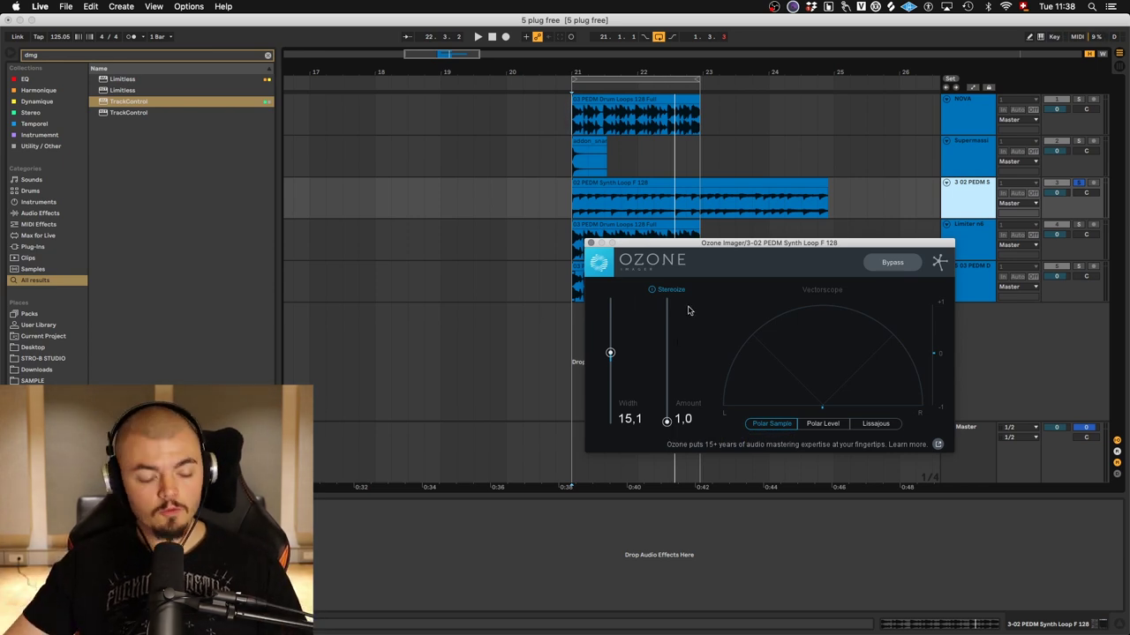
- Play the synth loop and set the imager's width to 74.5 and its Stereoize amount to 16.1
click(651, 292)
key(space)
drag(667, 421, 666, 301)
drag(610, 353, 667, 494)
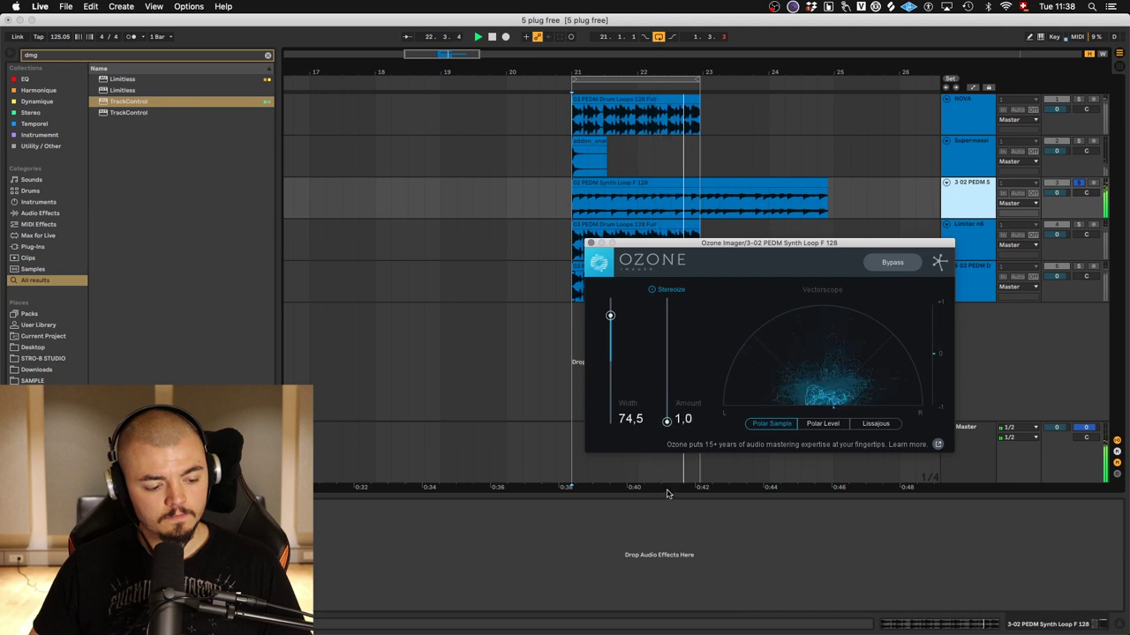
drag(666, 421, 666, 307)
key(space)
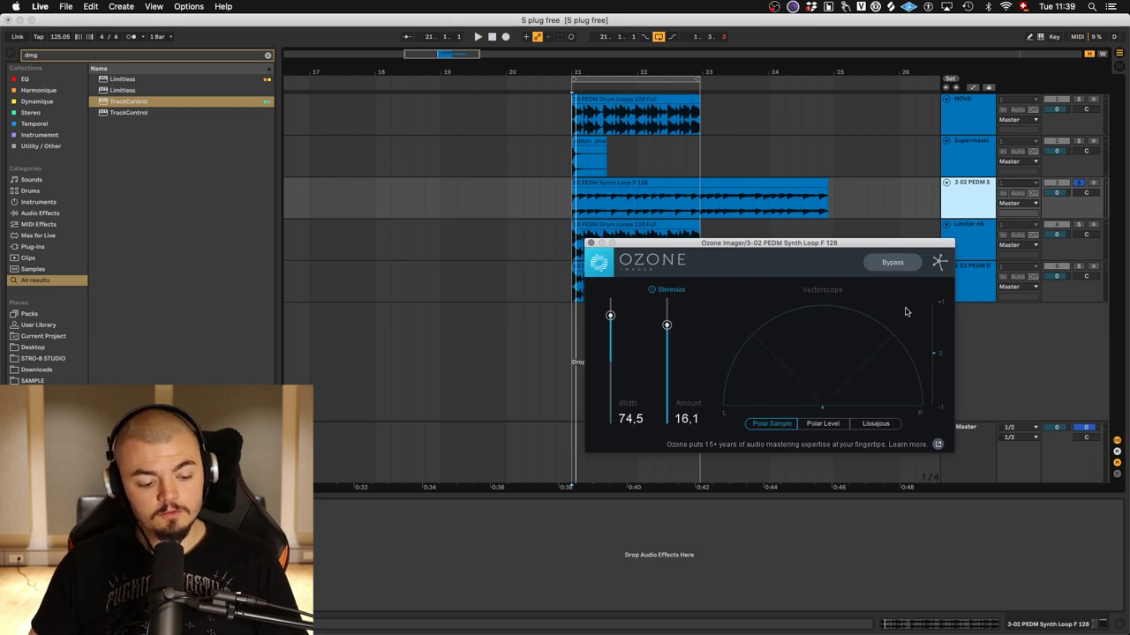
- Compare the imager's Polar Sample, Polar Level and Lissajous vectorscope displays
click(830, 424)
click(875, 423)
click(823, 423)
click(822, 424)
click(874, 425)
click(819, 425)
click(776, 424)
click(876, 425)
click(825, 425)
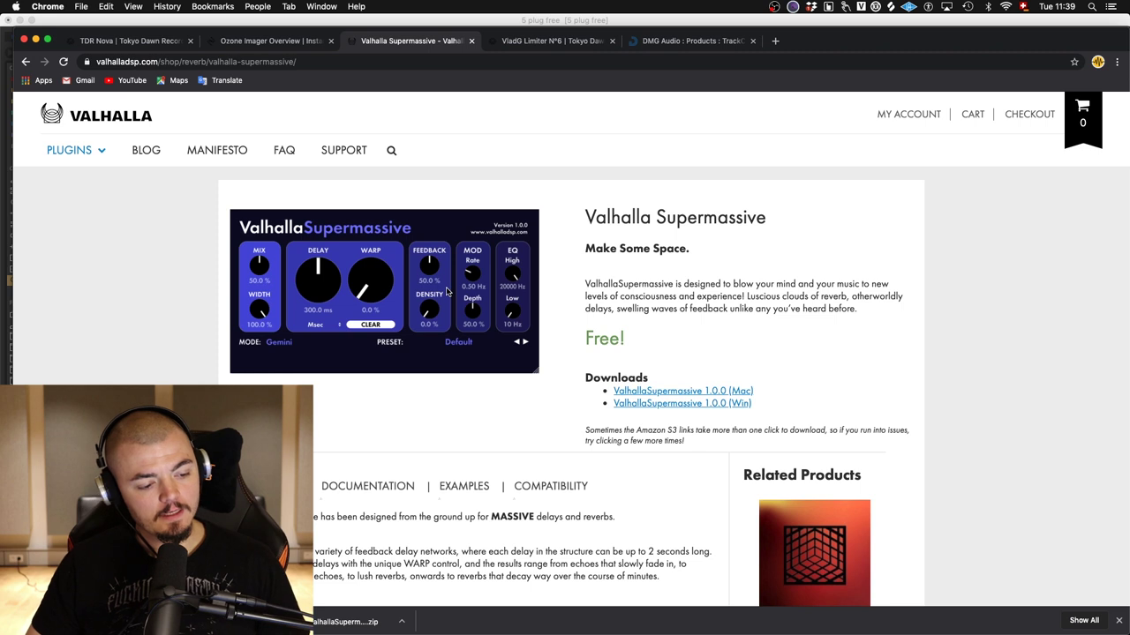
- Switch back to Live, loop bar 21 on the Supermassive track and play it with a 50.6 % mix and 1035.0 ms delay
key(super+Tab)
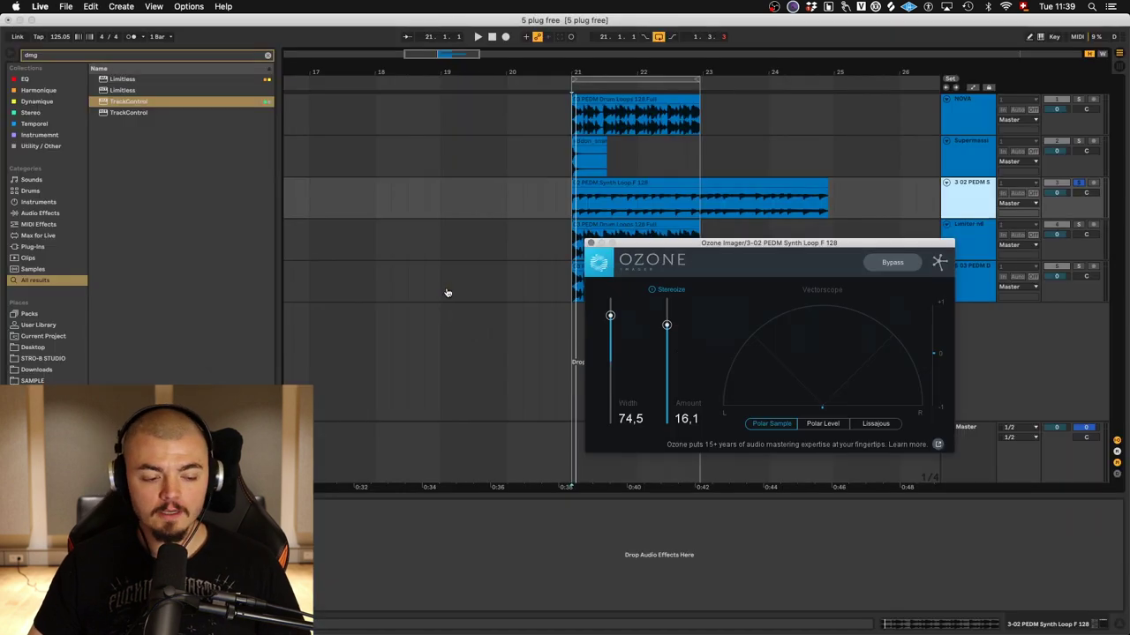
click(968, 155)
drag(572, 168, 638, 170)
key(space)
mouse_move(600, 372)
mouse_down()
mouse_move(600, 500)
mouse_move(600, 353)
mouse_move(600, 375)
mouse_up()
mouse_move(675, 406)
mouse_down()
mouse_move(682, 372)
mouse_move(676, 398)
mouse_up()
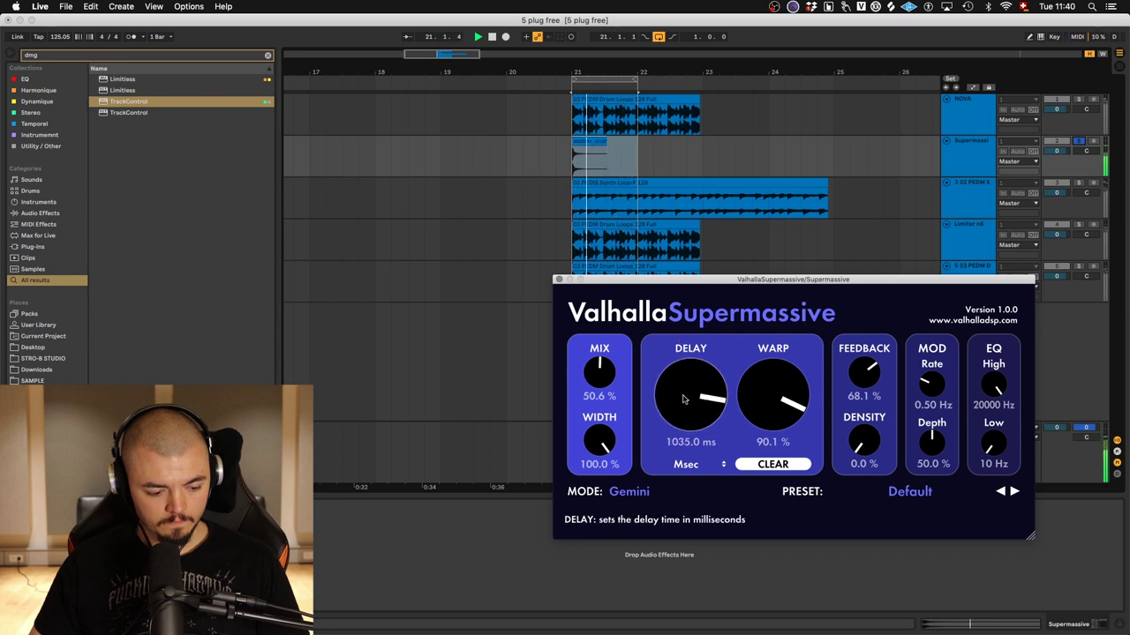
- Set Supermassive's warp to 20.5 %, its delay to 124.8 ms and its density to 100 %
drag(765, 383, 753, 493)
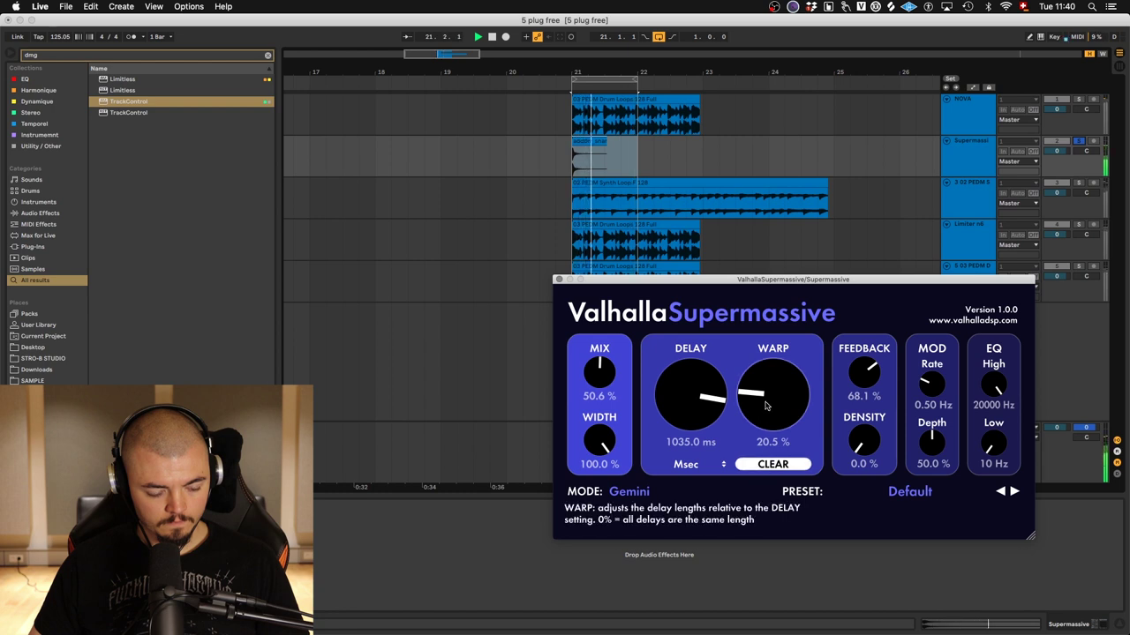
drag(693, 395, 682, 496)
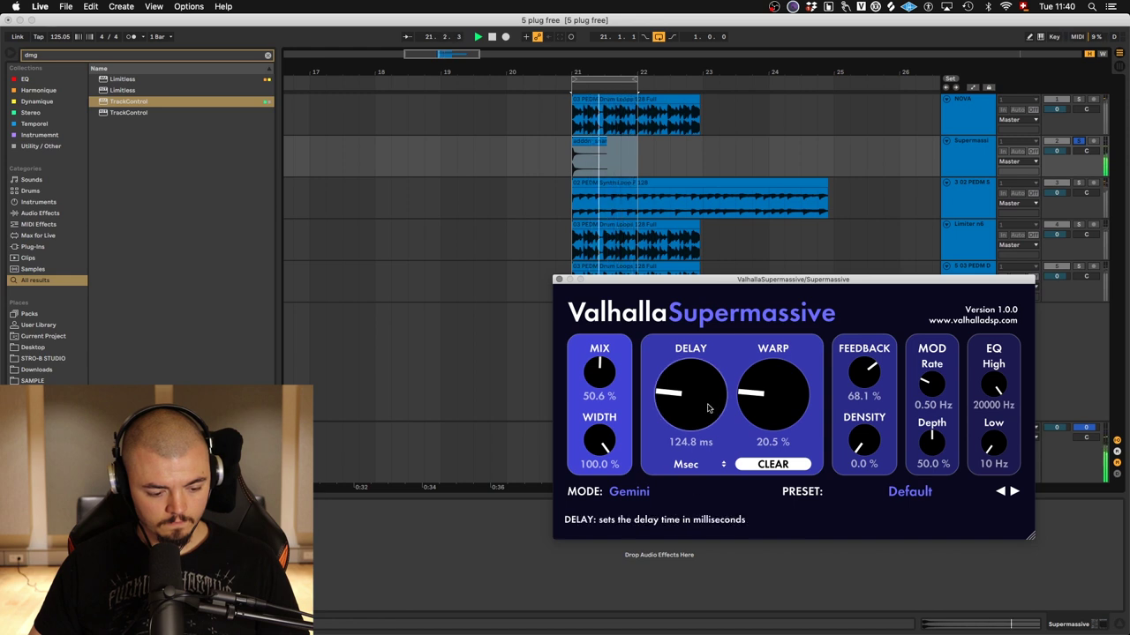
drag(862, 450, 863, 379)
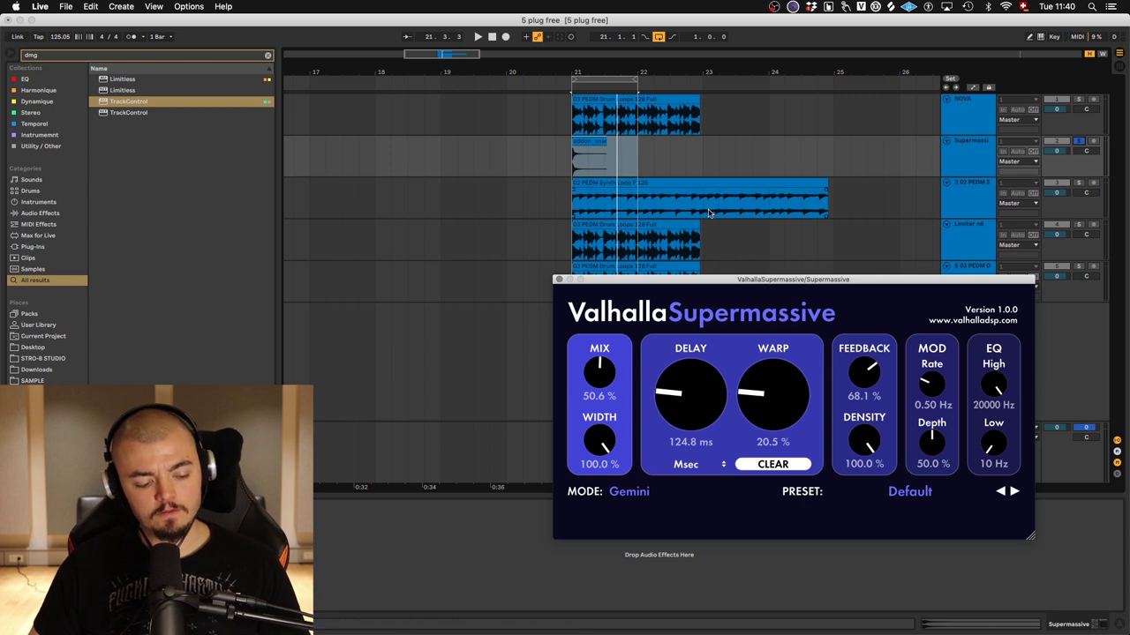
- Raise Supermassive's warp to 98.8 % and its delay to 474.2 ms, and enter 73.2 as the delay value
drag(691, 420, 753, 336)
drag(692, 373, 682, 342)
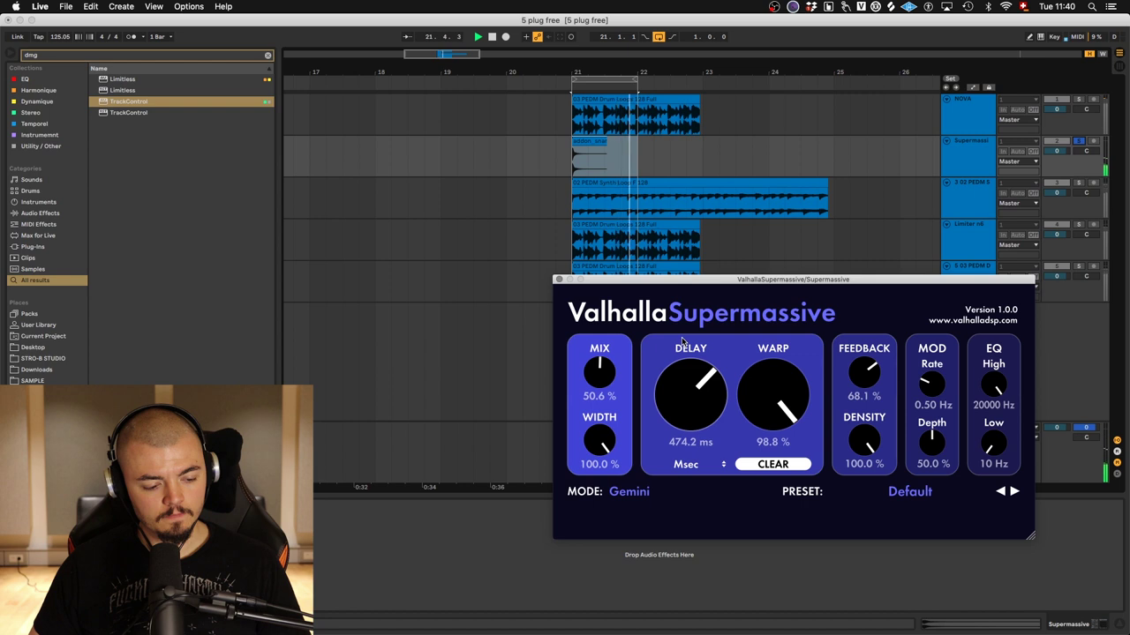
drag(692, 402, 687, 417)
double_click(686, 417)
text(73.2)
key(Return)
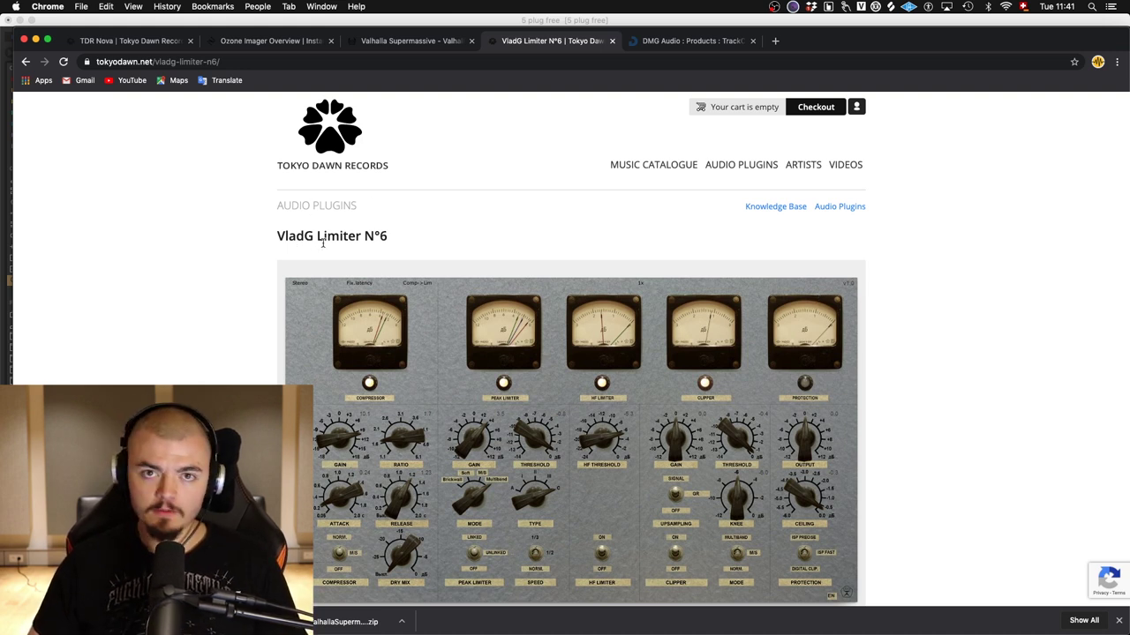
- Play the drum loop on the Limiter n6 track and turn on Limiter No6's compressor in Norm mode
scroll(704, 426, down, 1)
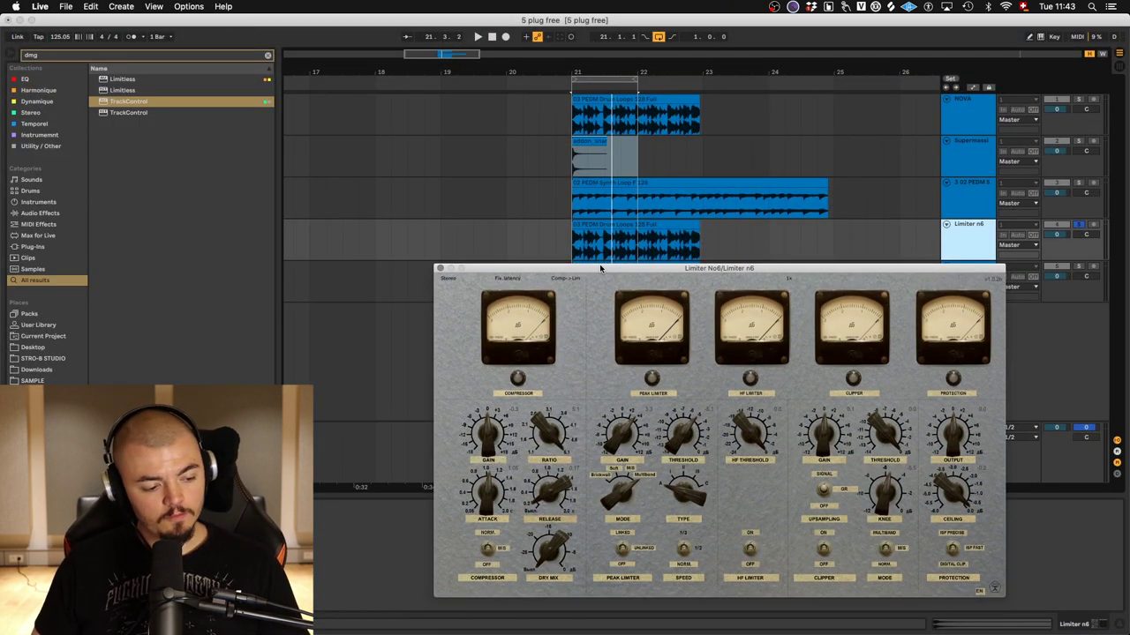
key(space)
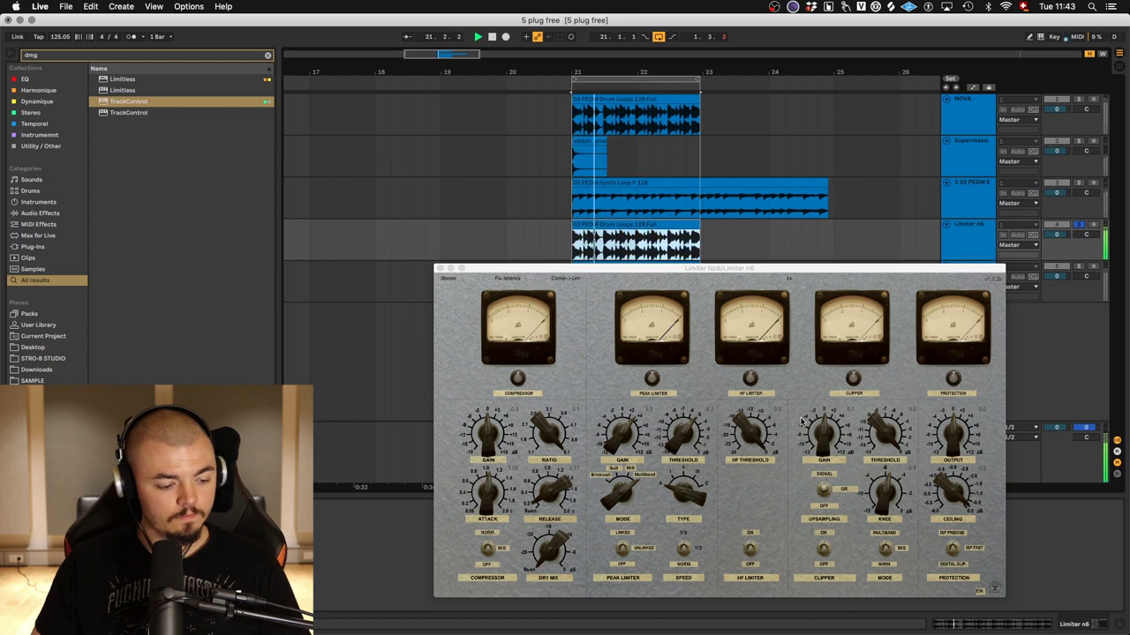
click(495, 437)
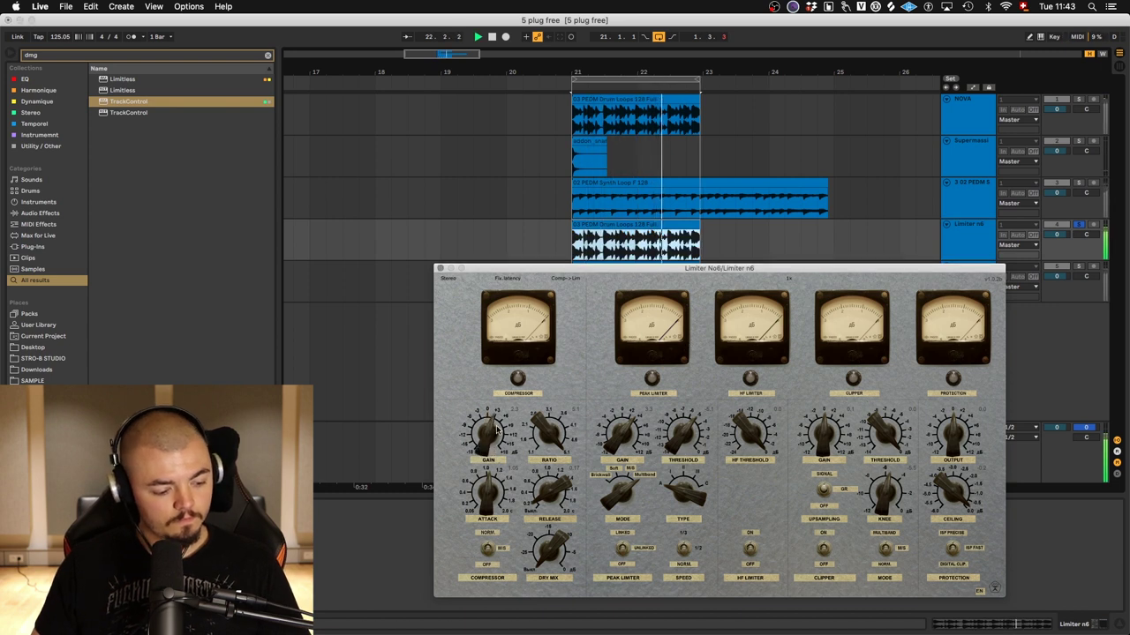
click(488, 540)
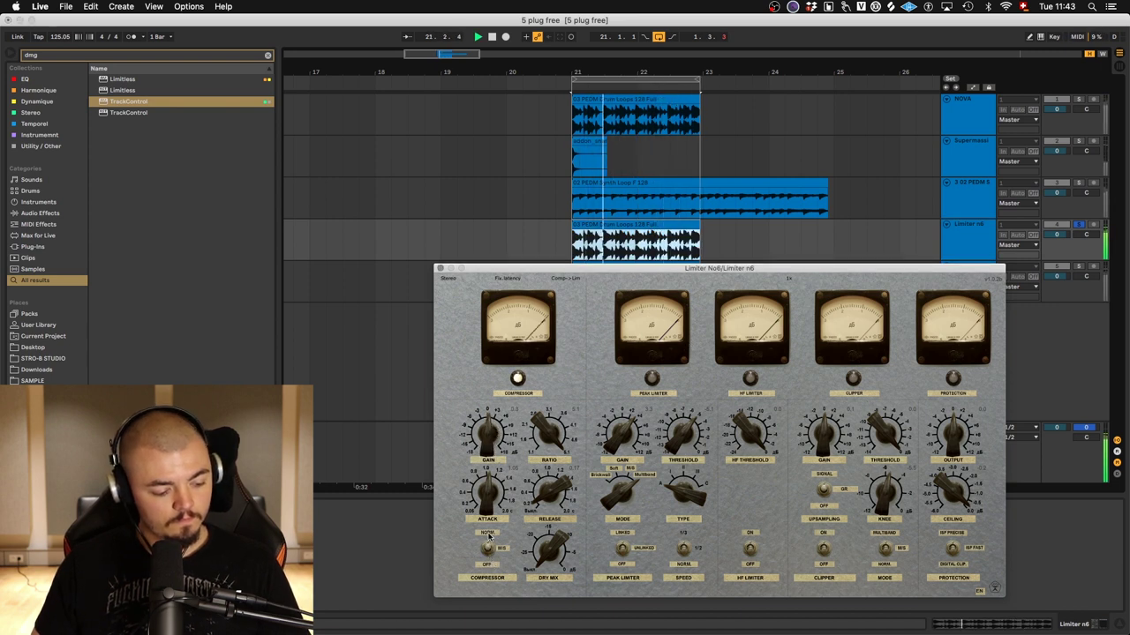
- Adjust the ratio, attack and release of Limiter No6's compressor while listening to the drum loop
drag(532, 434, 532, 454)
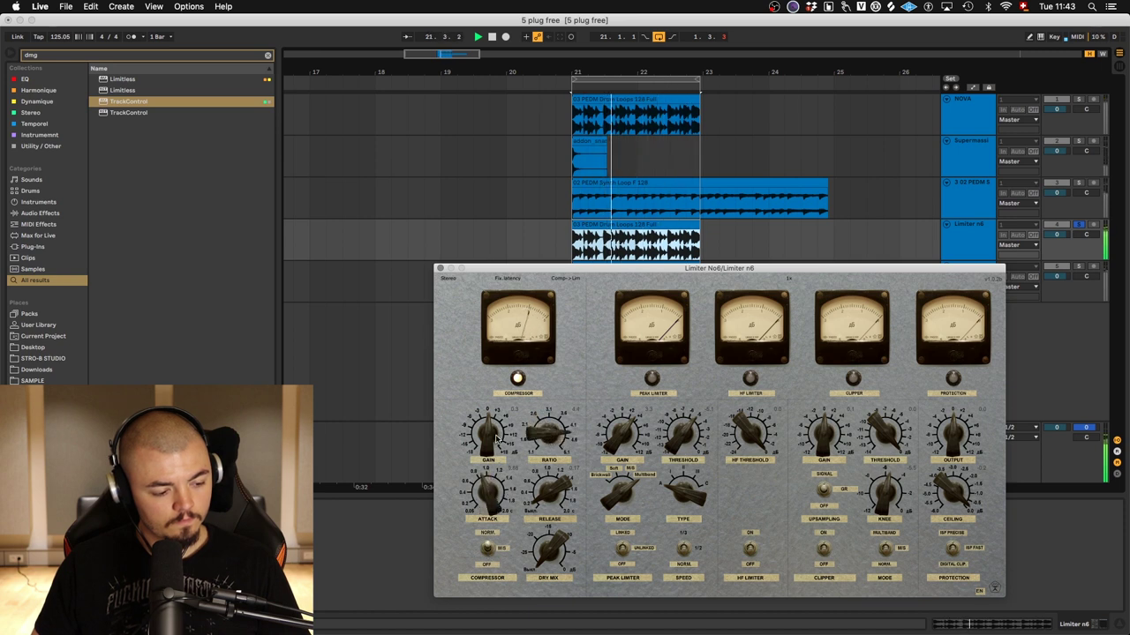
drag(492, 501, 520, 603)
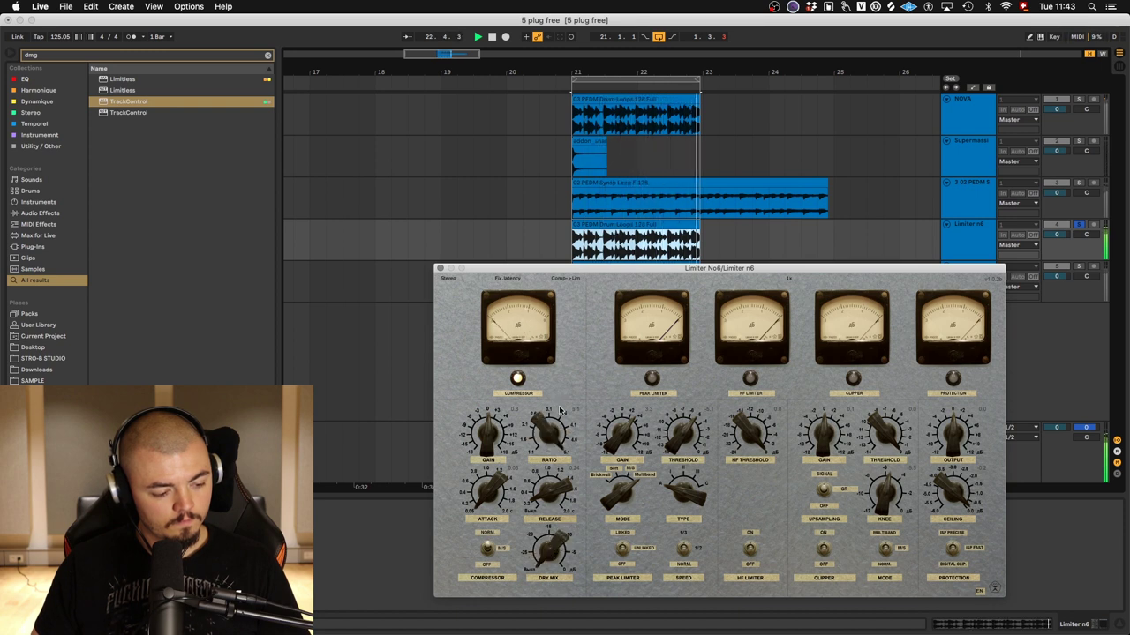
drag(549, 466, 542, 512)
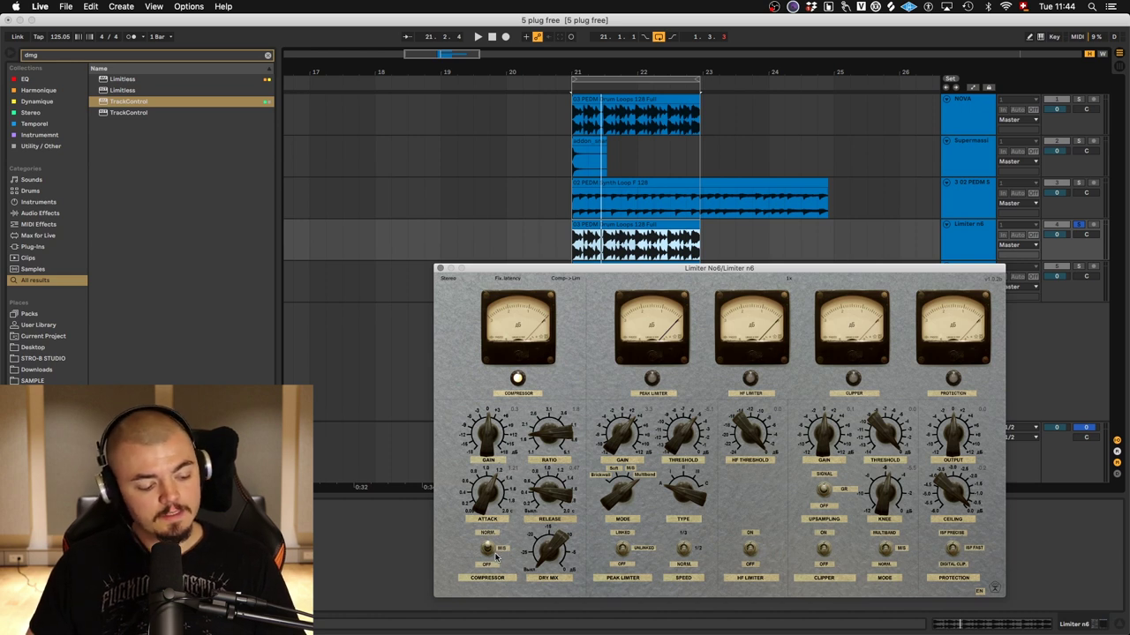
- Play the drum loop through the peak limiter instead of the compressor and adjust the peak limiter's gain and threshold
key(space)
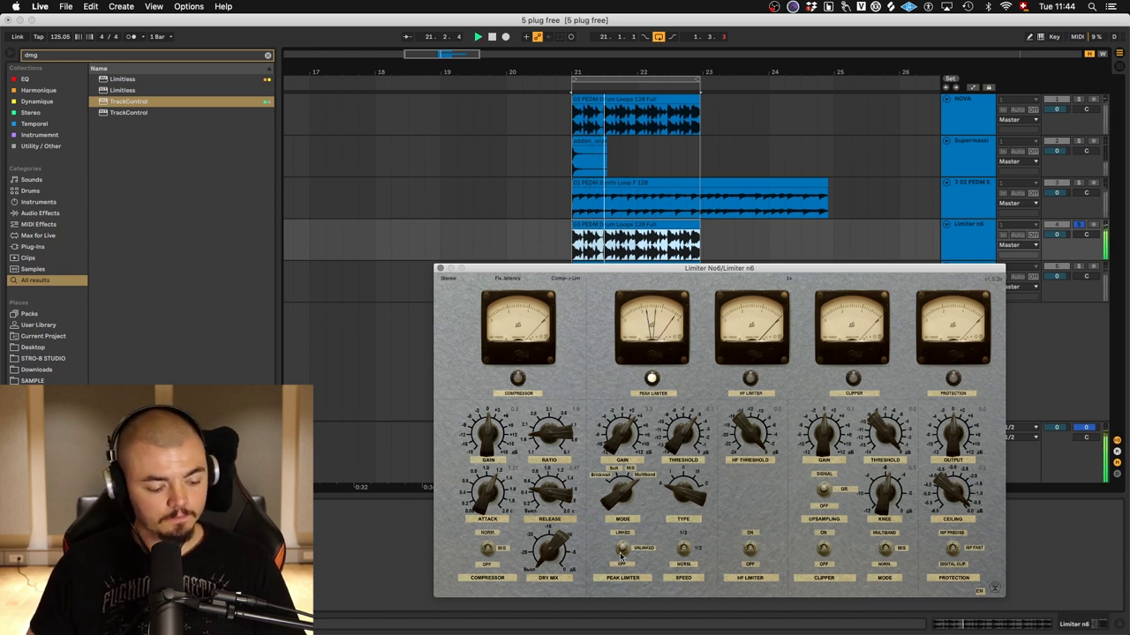
drag(626, 442, 626, 428)
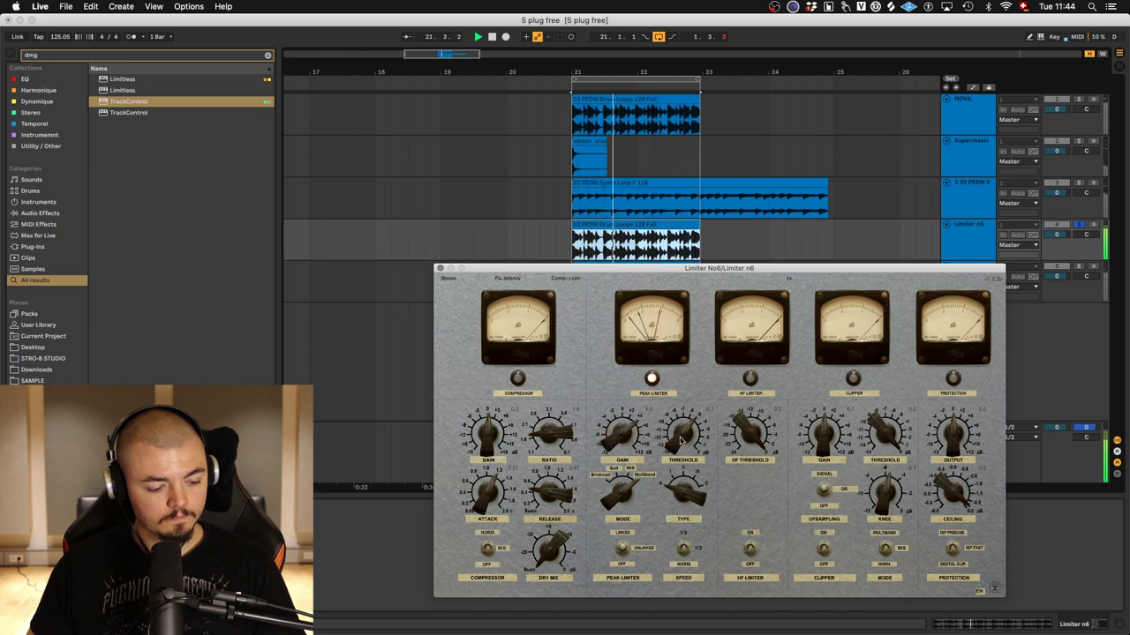
drag(679, 456, 623, 413)
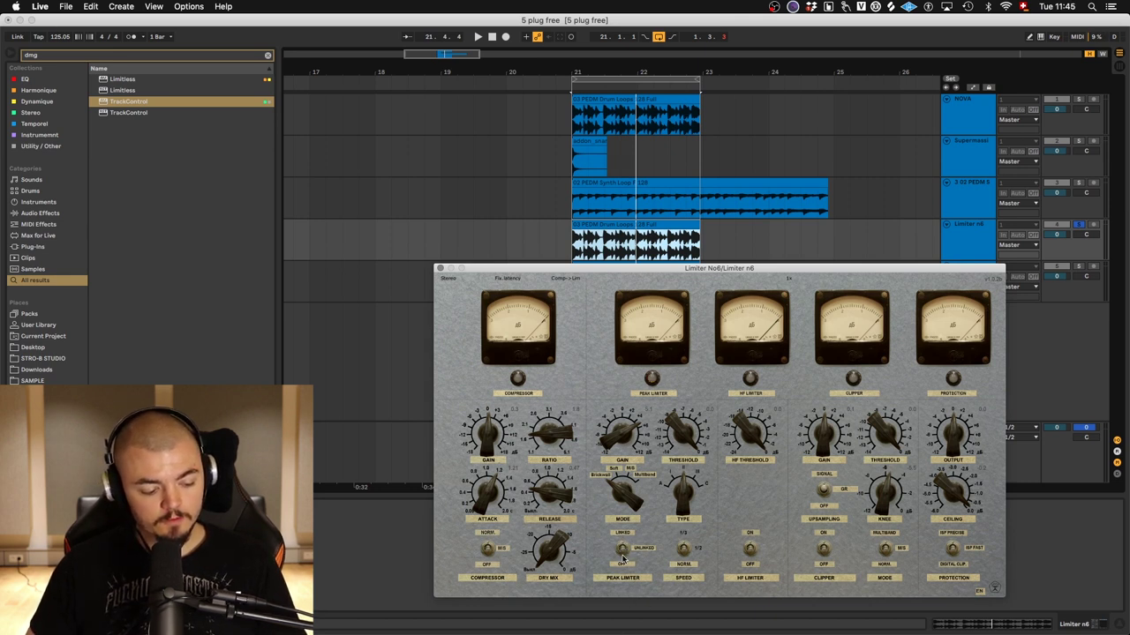
- Adjust the HF limiter's threshold during playback, and turn on the clipper to play the loop through it
key(space)
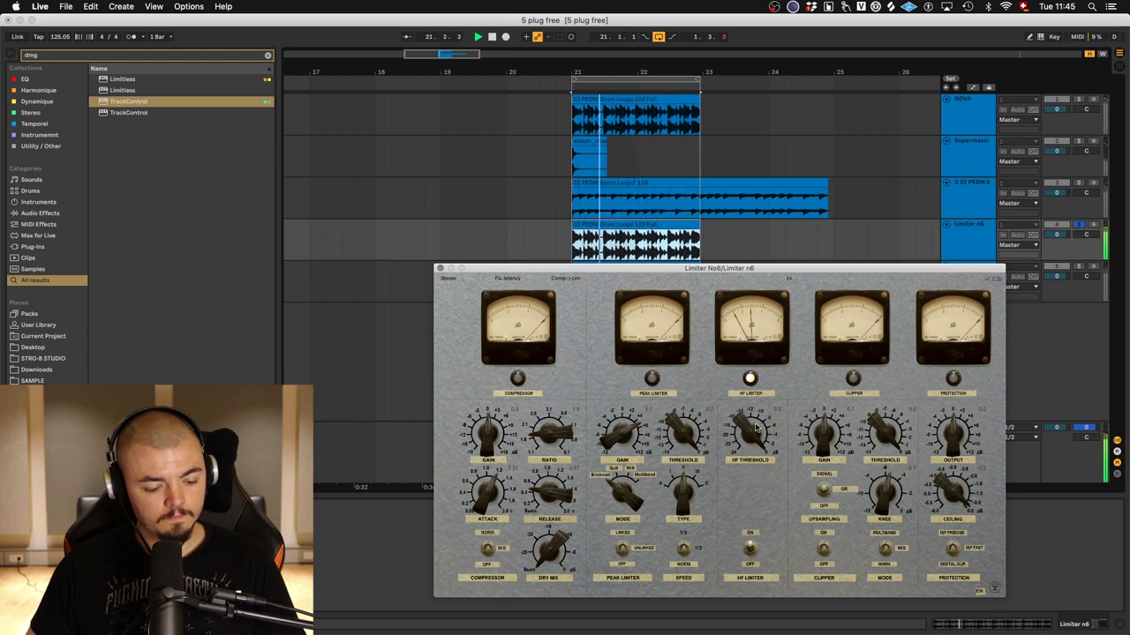
drag(761, 422, 730, 519)
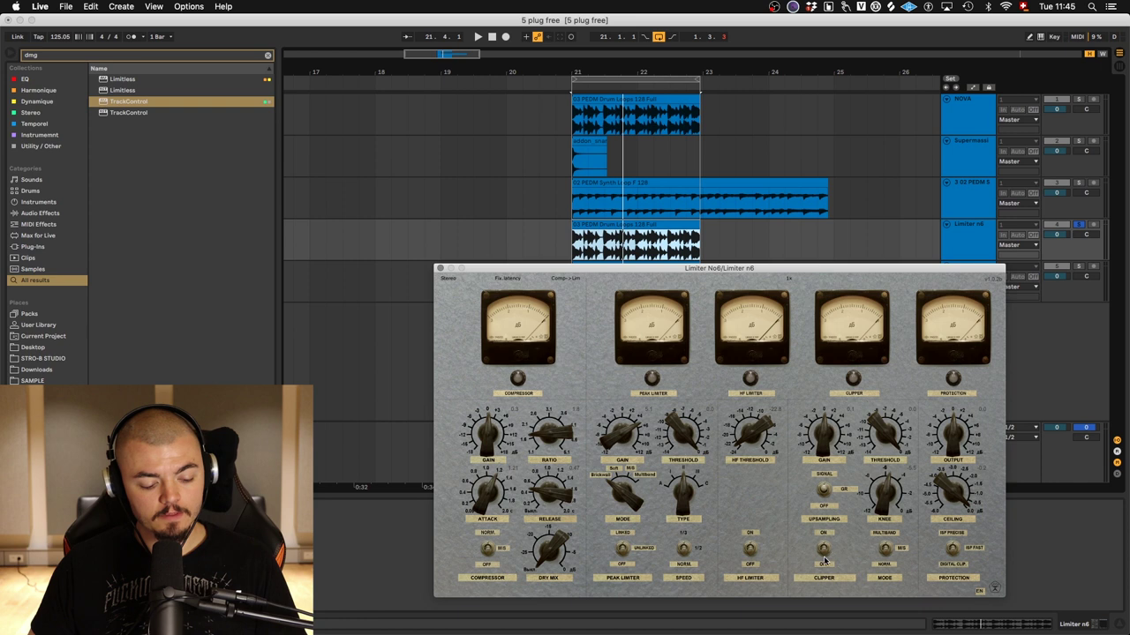
click(825, 546)
key(space)
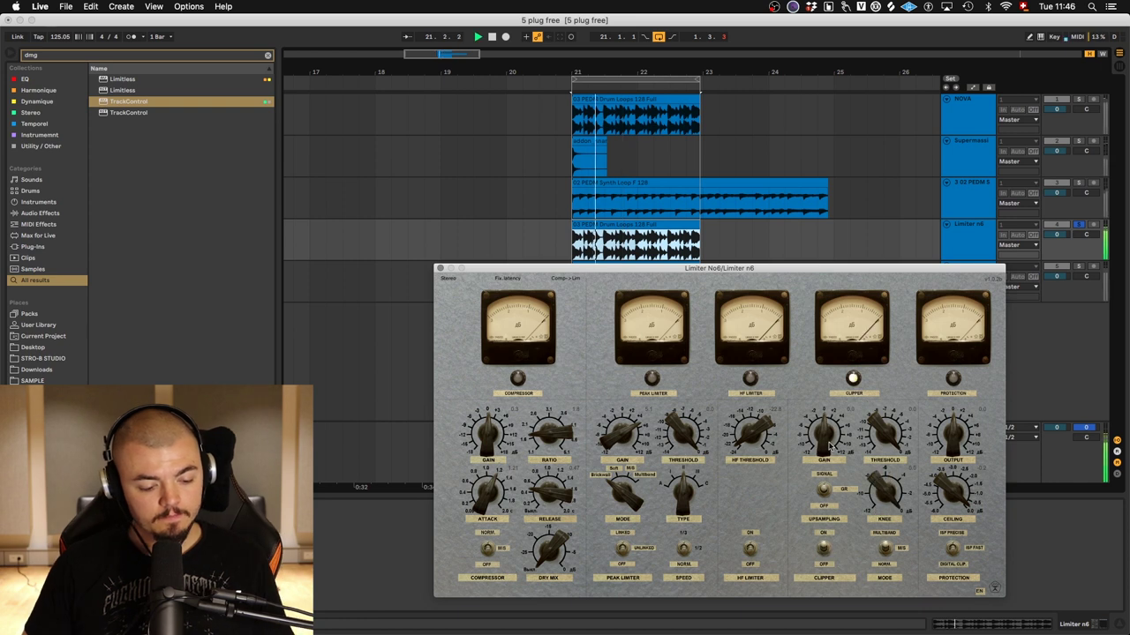
- Adjust the gain and knee of Limiter No6's clipper while listening to the drum loop
drag(826, 441, 828, 431)
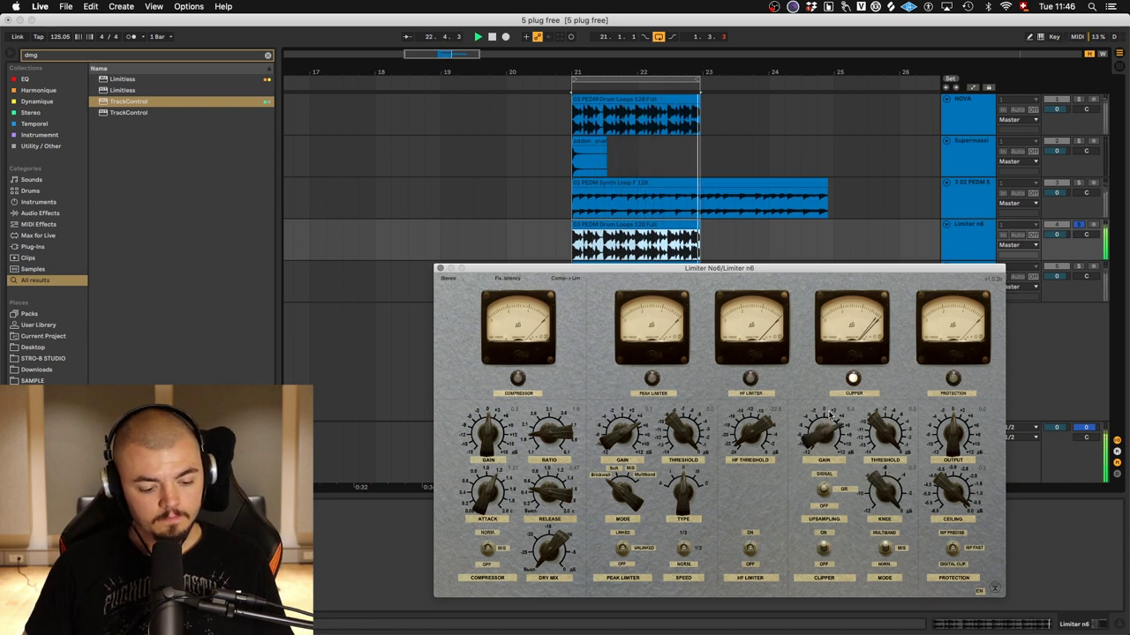
mouse_move(874, 519)
mouse_down()
mouse_move(883, 484)
mouse_move(884, 502)
mouse_up()
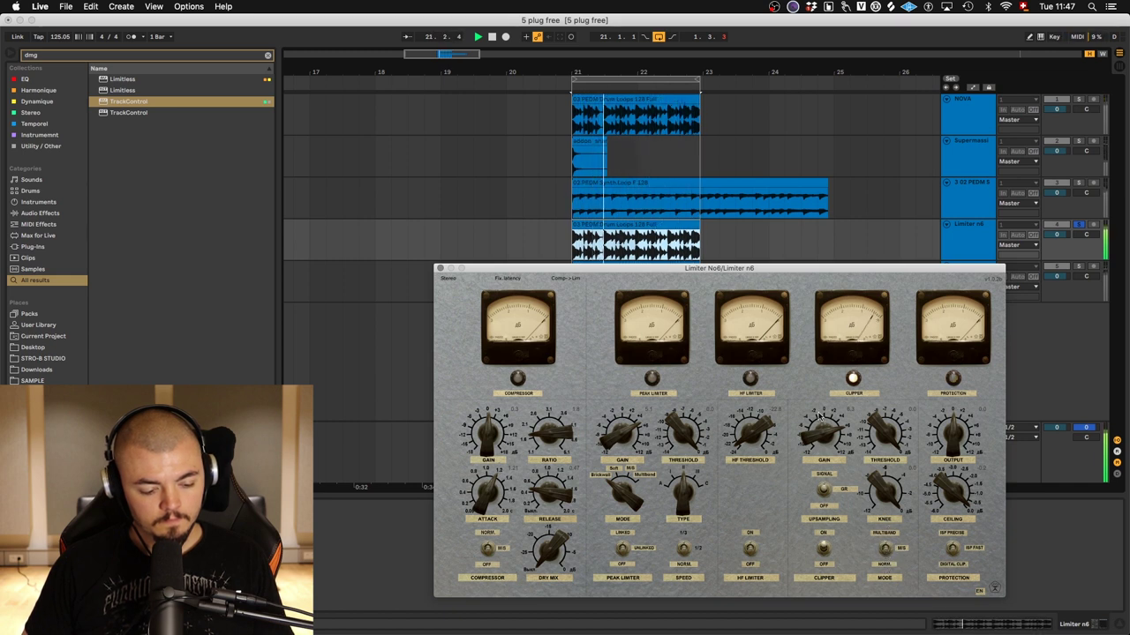
drag(821, 431, 820, 455)
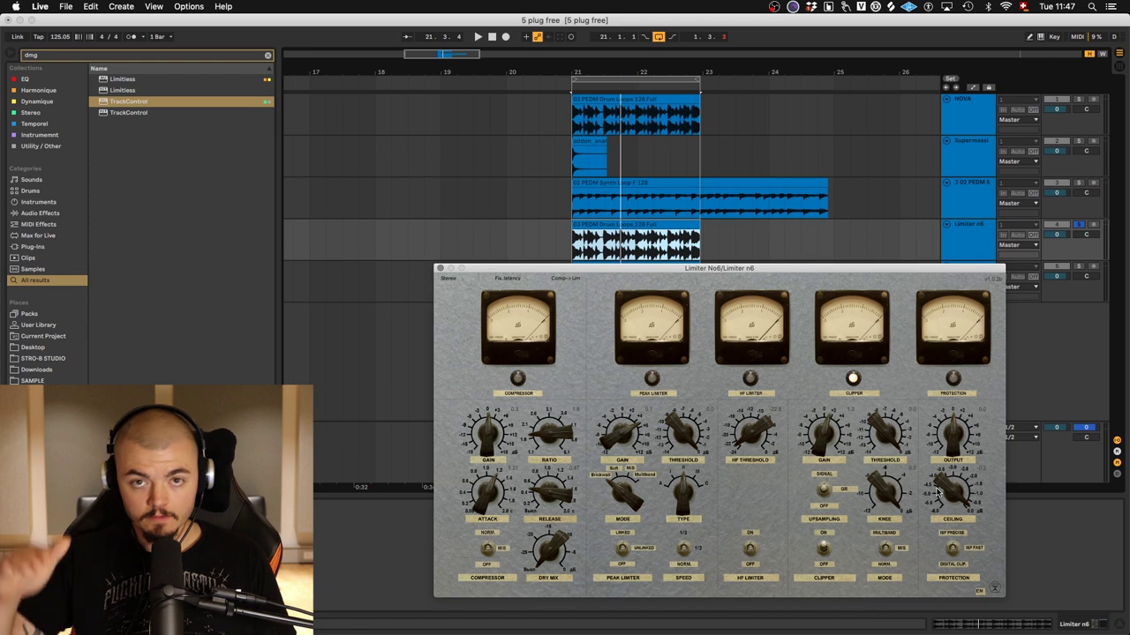
- Raise the output gain of Limiter No6's protection section and play the drum loop through it
key(space)
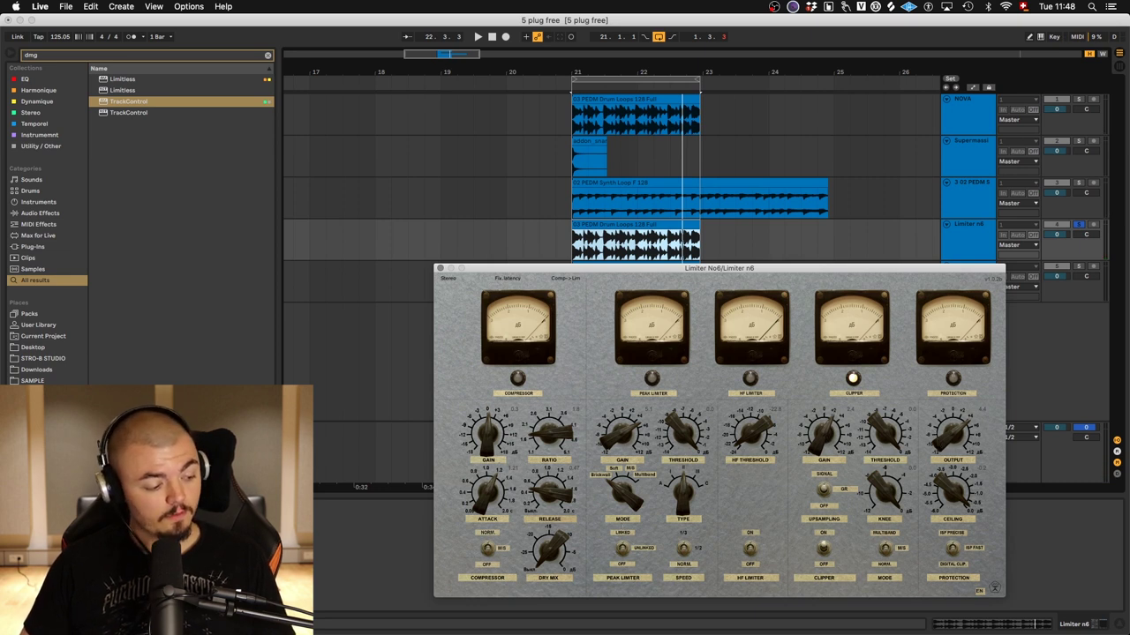
key(space)
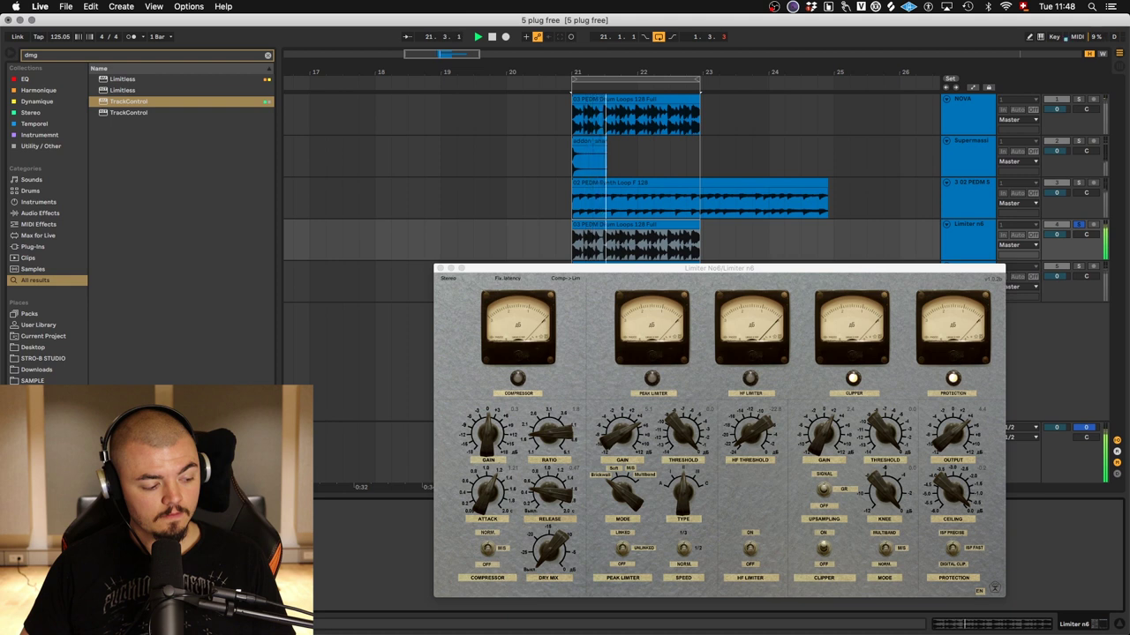
key(space)
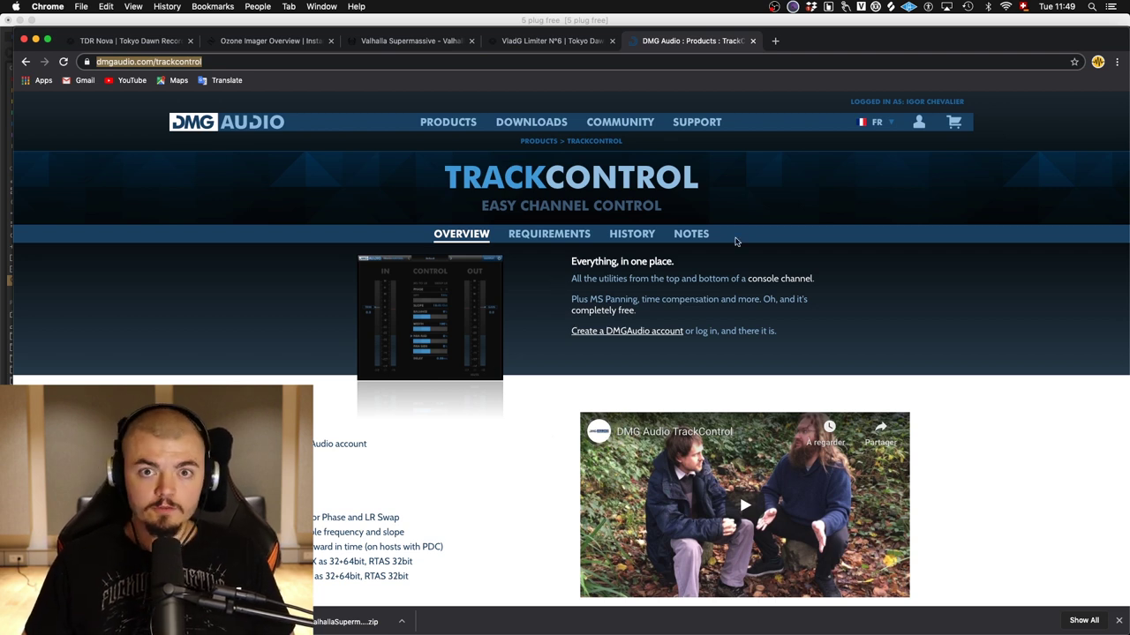
- Switch to Ableton Live and, with the drum loop playing, set TrackControl's high-pass filter to 23 Hz with a 24 dB/Oct slope
key(super+Tab)
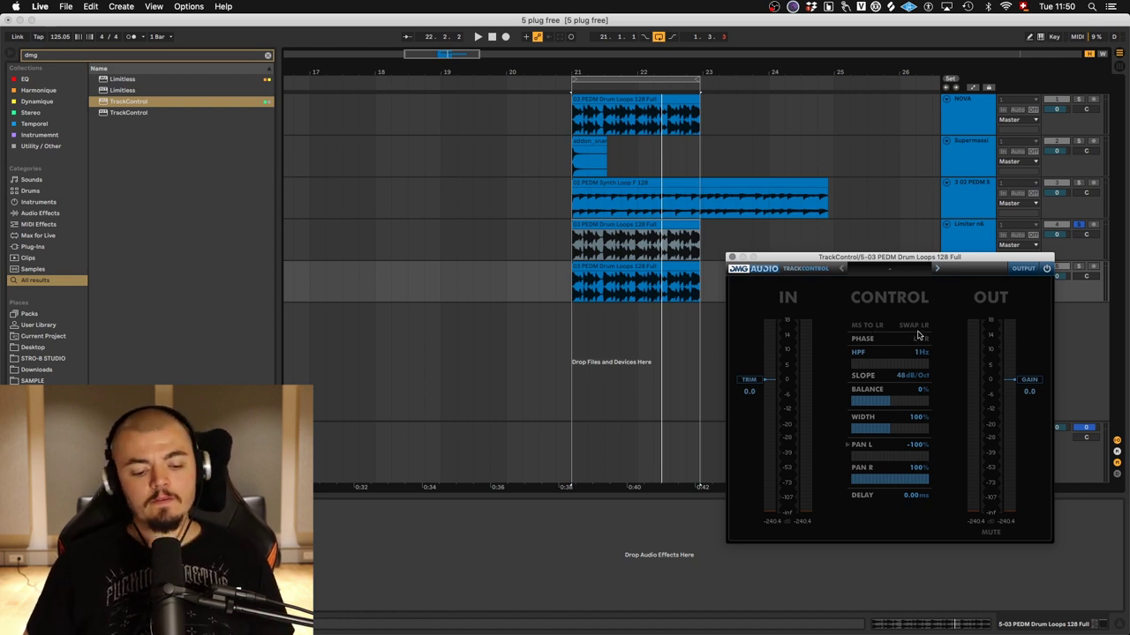
key(space)
drag(863, 370, 887, 378)
click(902, 376)
- Try different stereo widths in TrackControl on the drum loop and set the width to 102%
click(931, 420)
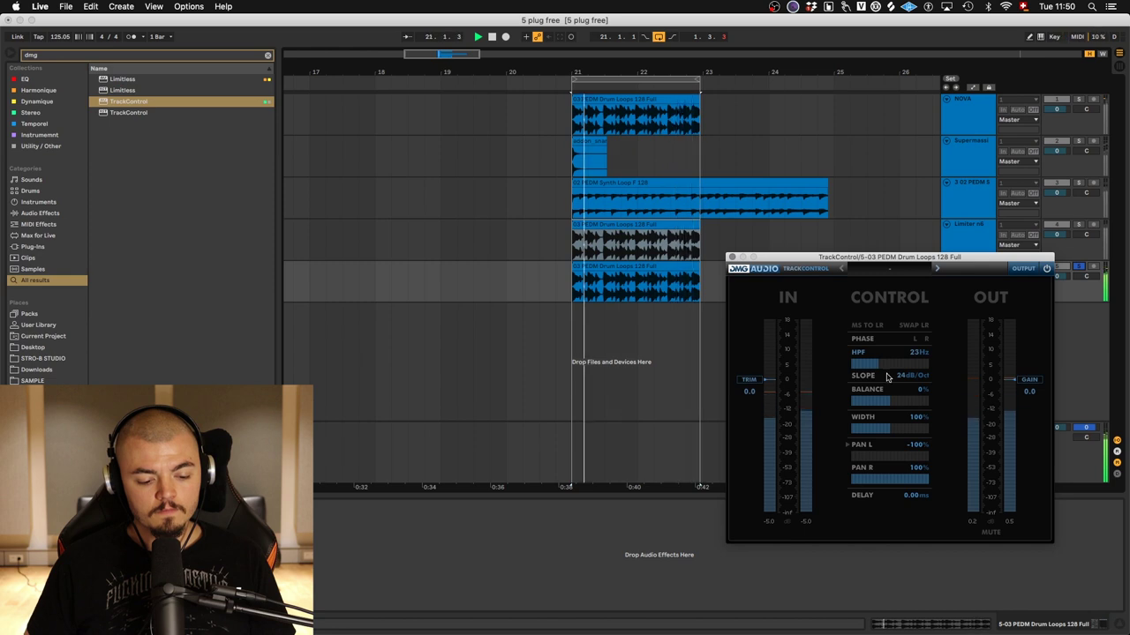
key(space)
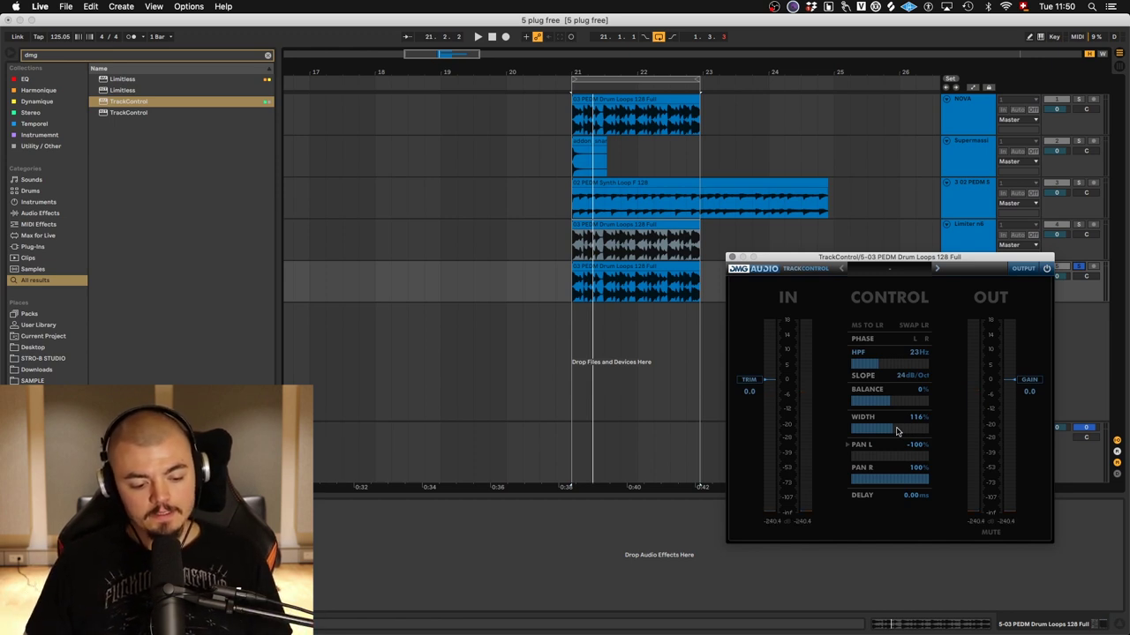
drag(896, 431, 890, 434)
key(space)
drag(883, 348, 882, 308)
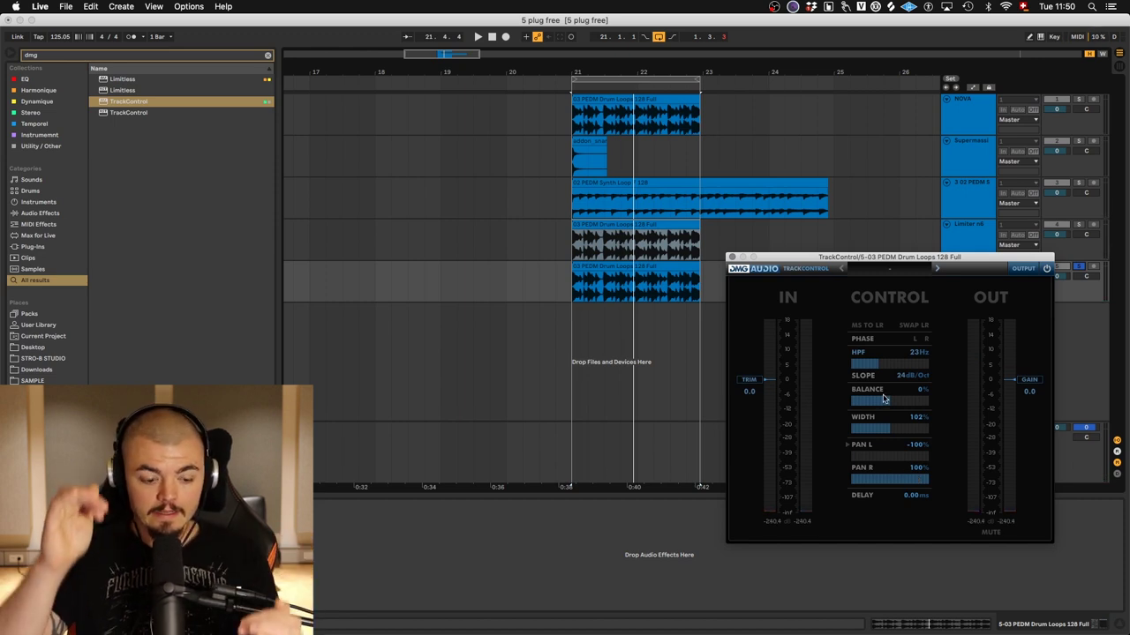
- Switch TrackControl's panning from left/right to mid/side and set its delay to -10.72 ms
click(846, 447)
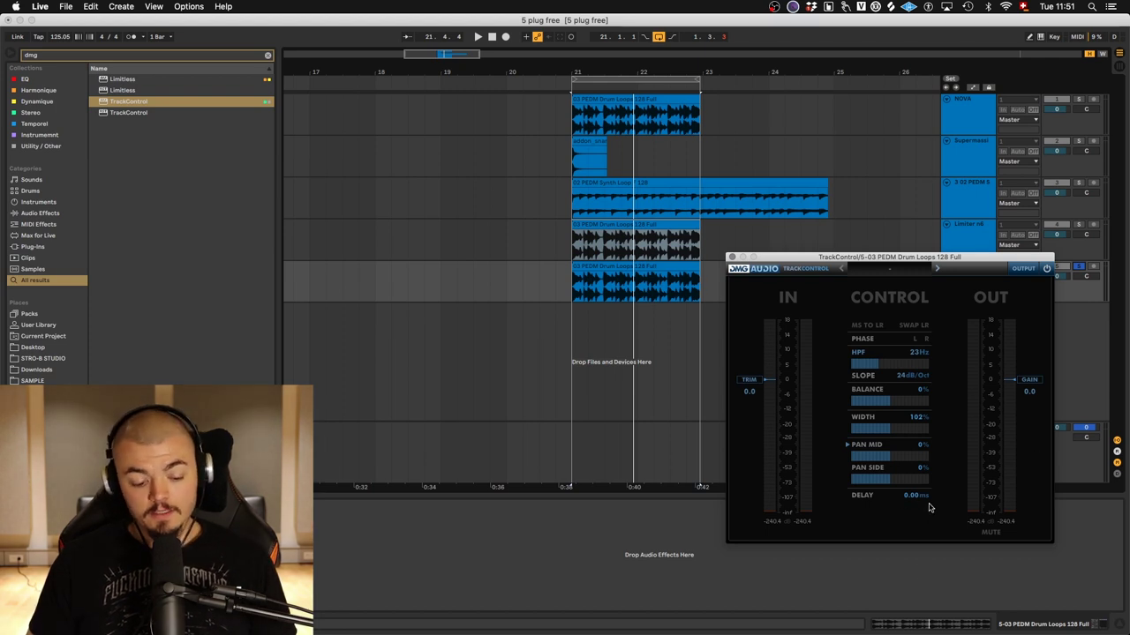
mouse_move(909, 500)
mouse_down()
mouse_move(915, 453)
mouse_move(904, 527)
mouse_move(904, 504)
mouse_up()
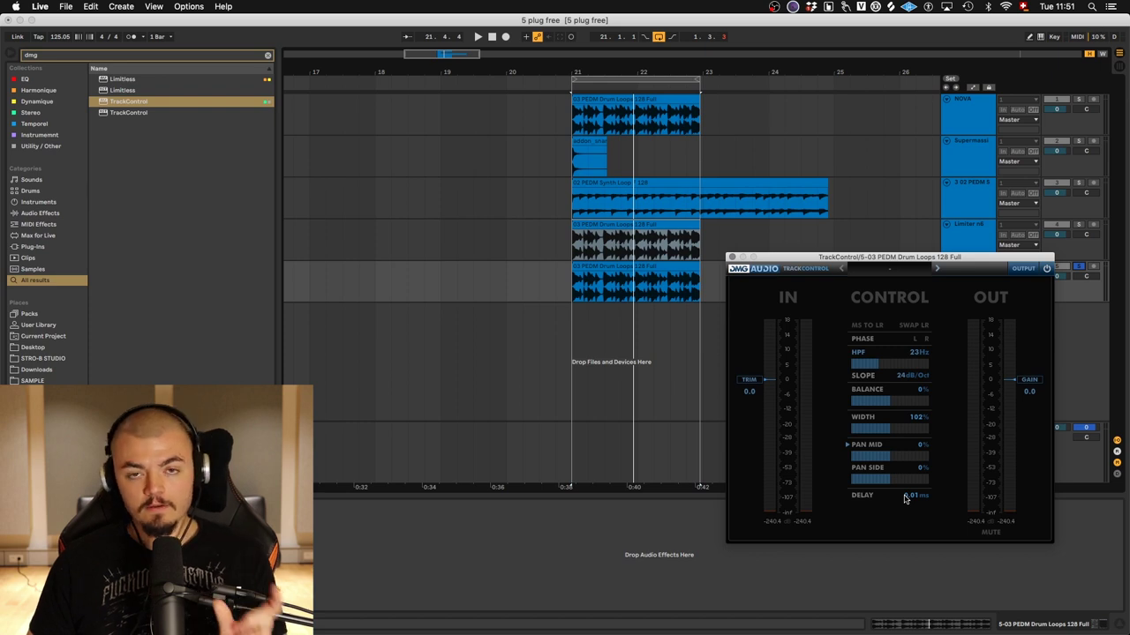
drag(904, 490, 905, 525)
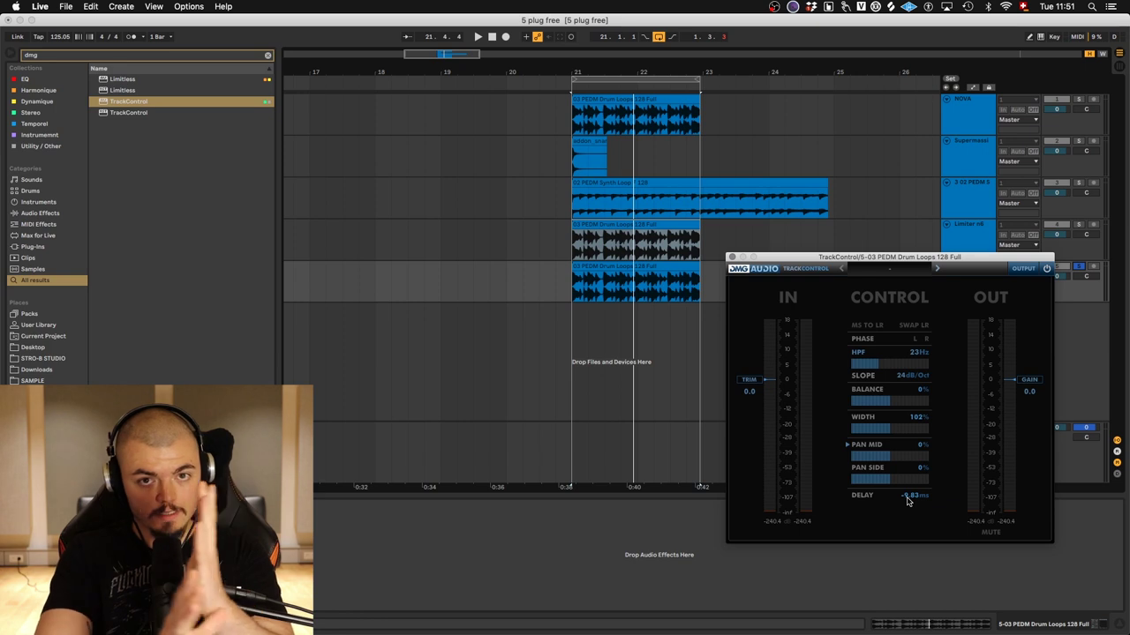
mouse_move(908, 500)
mouse_down()
mouse_move(916, 505)
mouse_move(905, 510)
mouse_up()
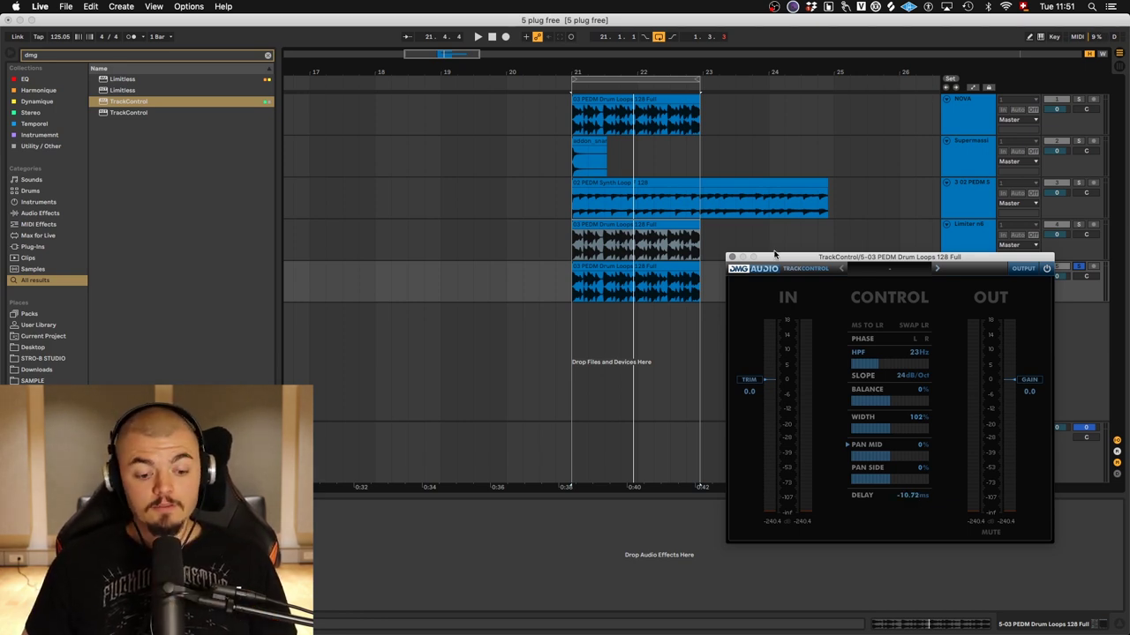